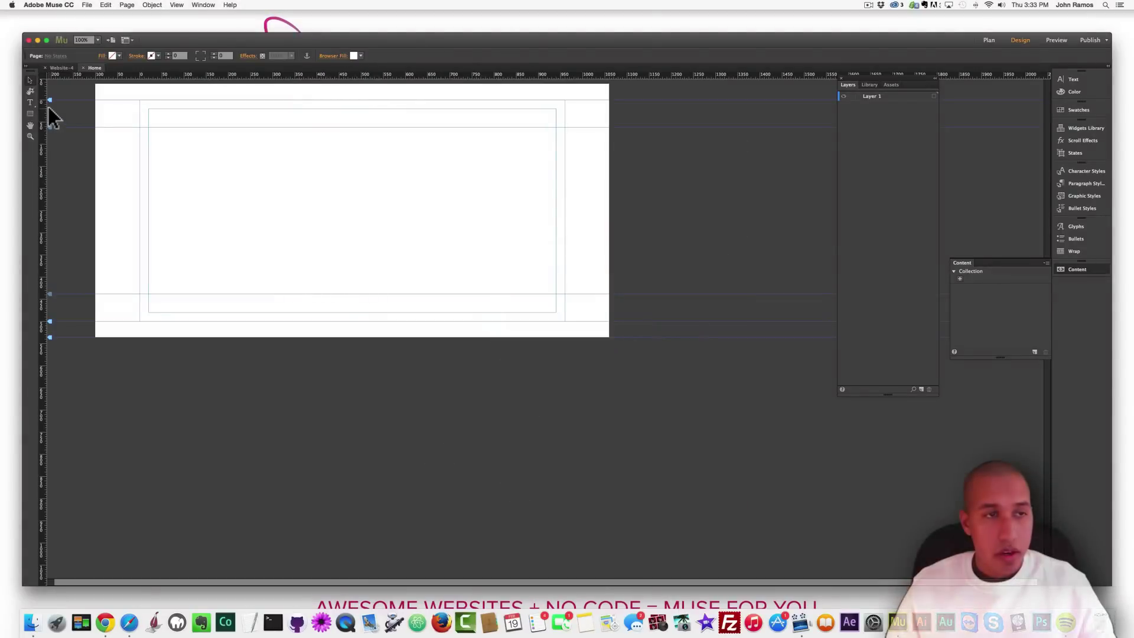
Step: Move the top-of-page guide up to the page's upper edge and place a horizontal menu widget at X -100, Y 0
{"action": "left_click_drag", "start_coordinate": [50, 101], "coordinate": [47, 77]}
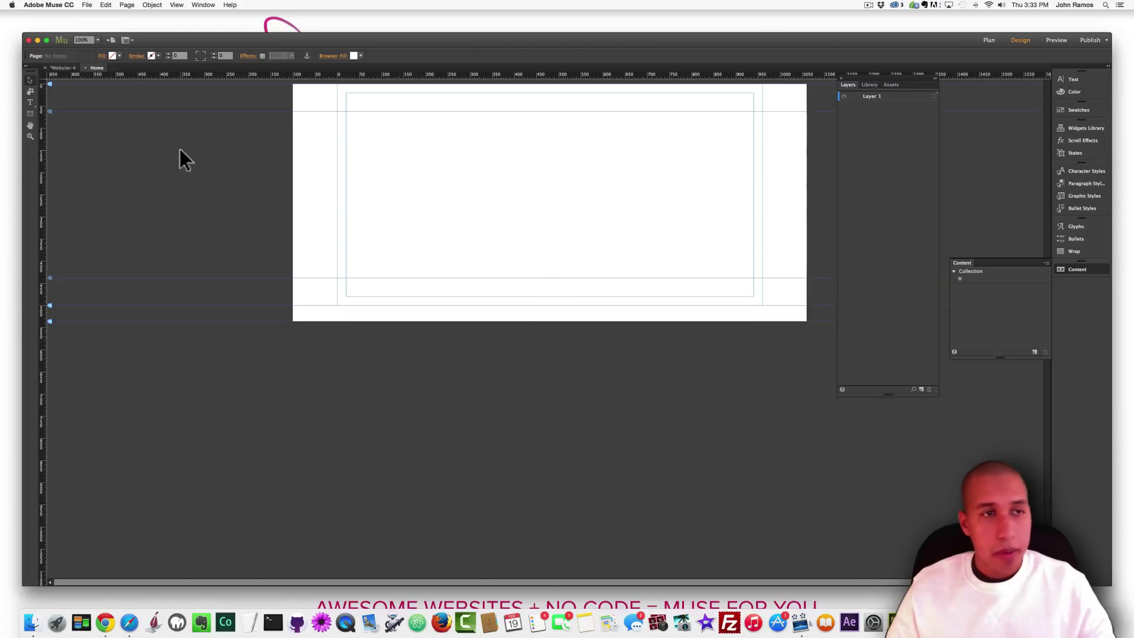
{"action": "left_click", "coordinate": [151, 4]}
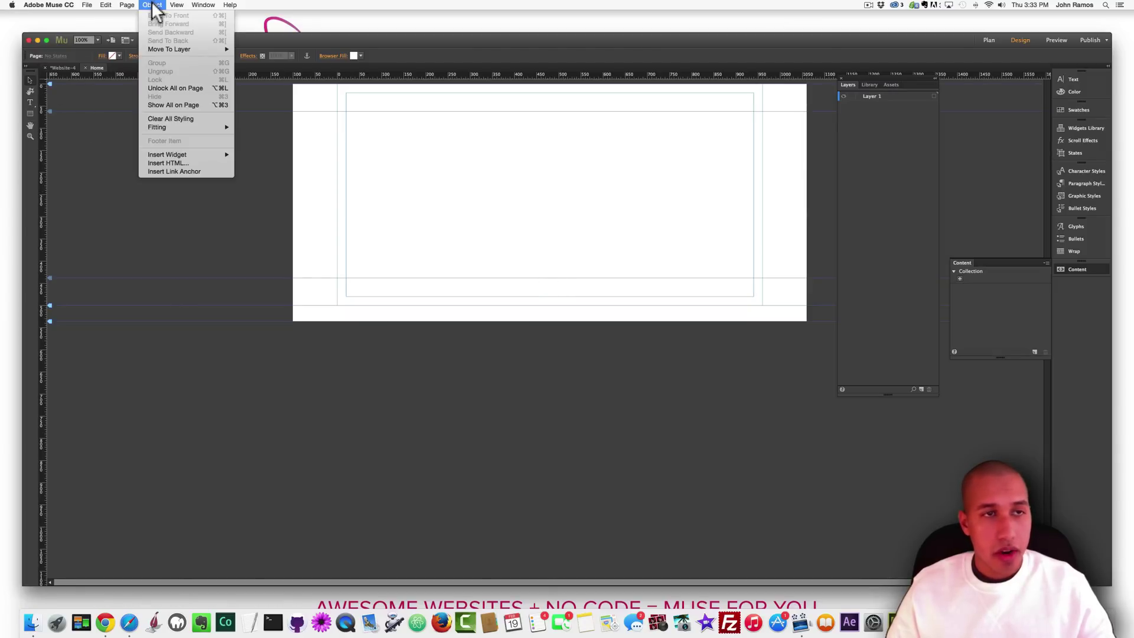
{"action": "mouse_move", "coordinate": [176, 154]}
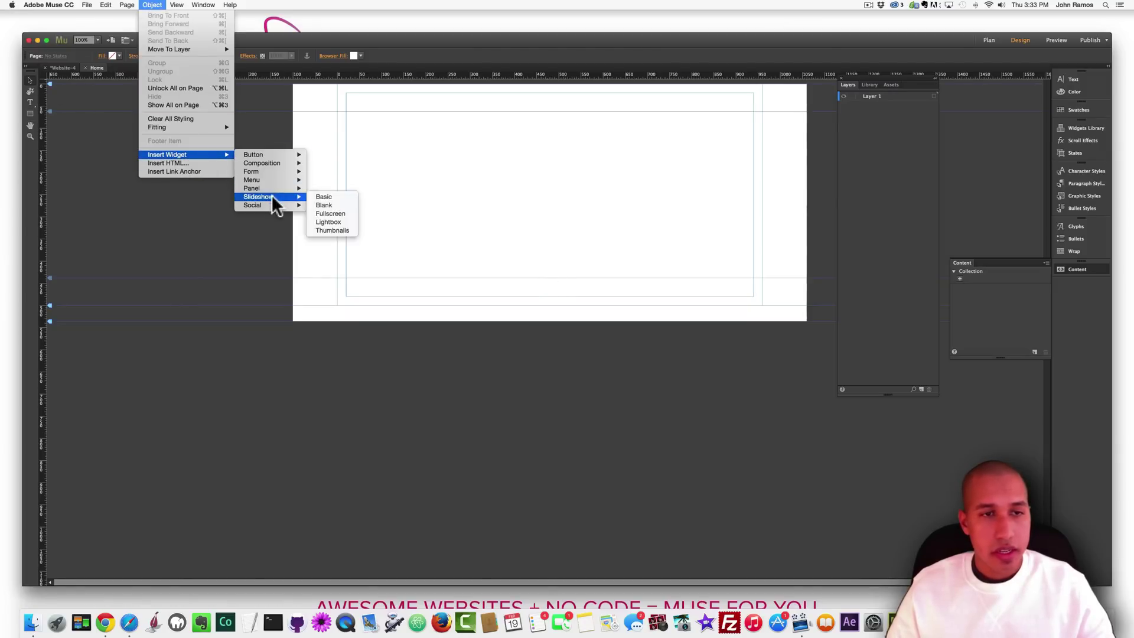
{"action": "mouse_move", "coordinate": [270, 179]}
{"action": "left_click", "coordinate": [329, 180]}
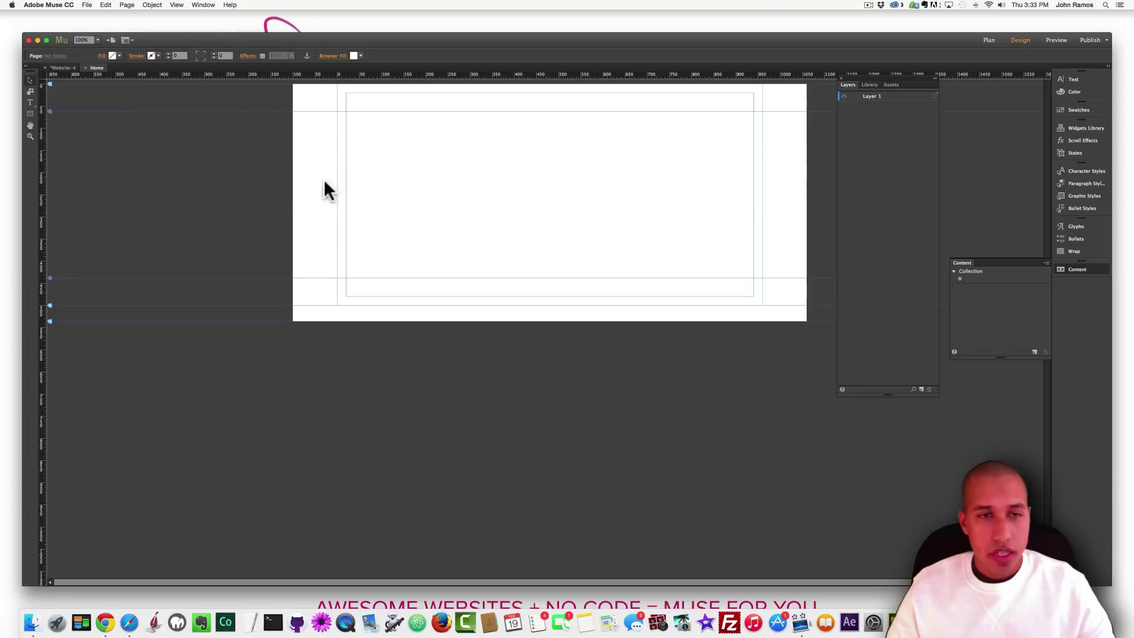
{"action": "left_click_drag", "start_coordinate": [380, 170], "coordinate": [340, 98]}
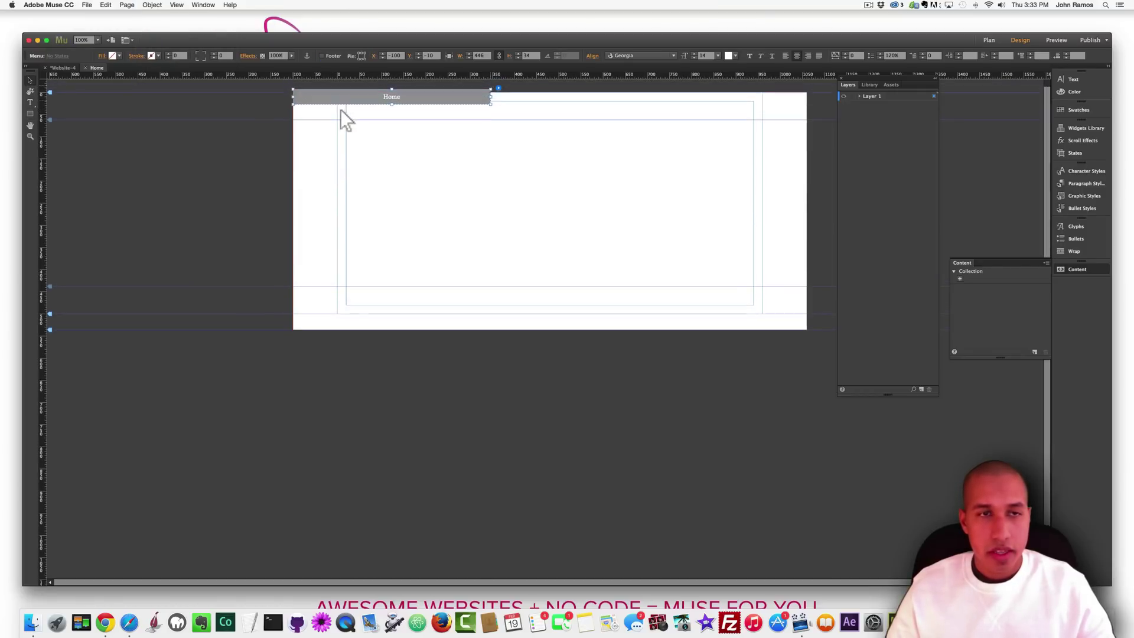
{"action": "key", "text": "shift+Down"}
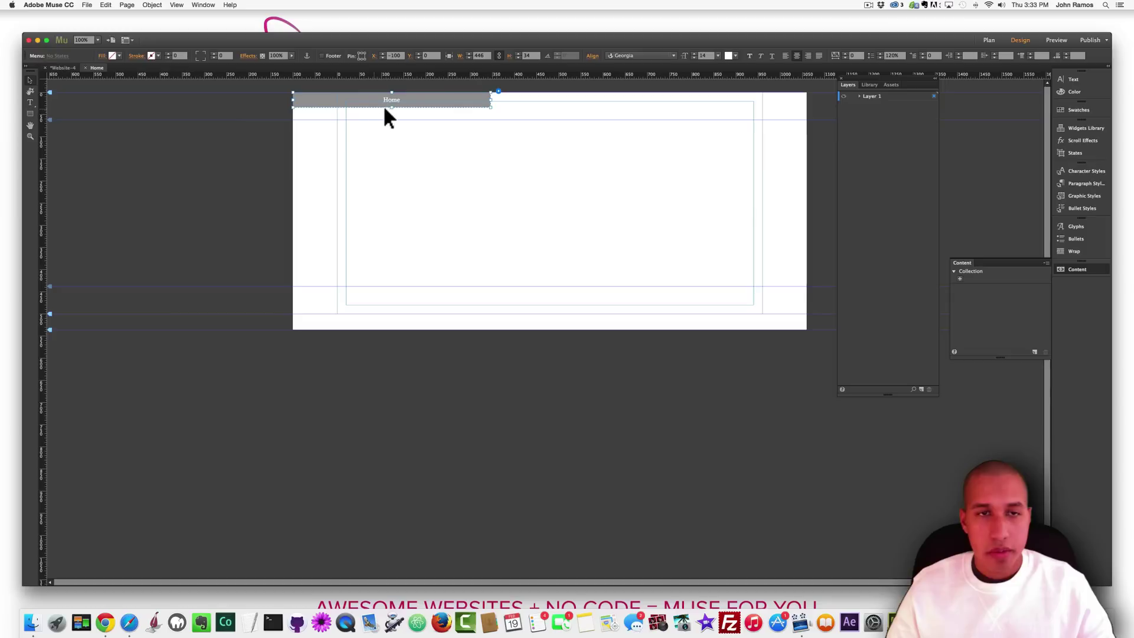
Step: Resize the menu widget to about 328 px wide and 62 px tall
{"action": "left_click_drag", "start_coordinate": [392, 107], "coordinate": [391, 119]}
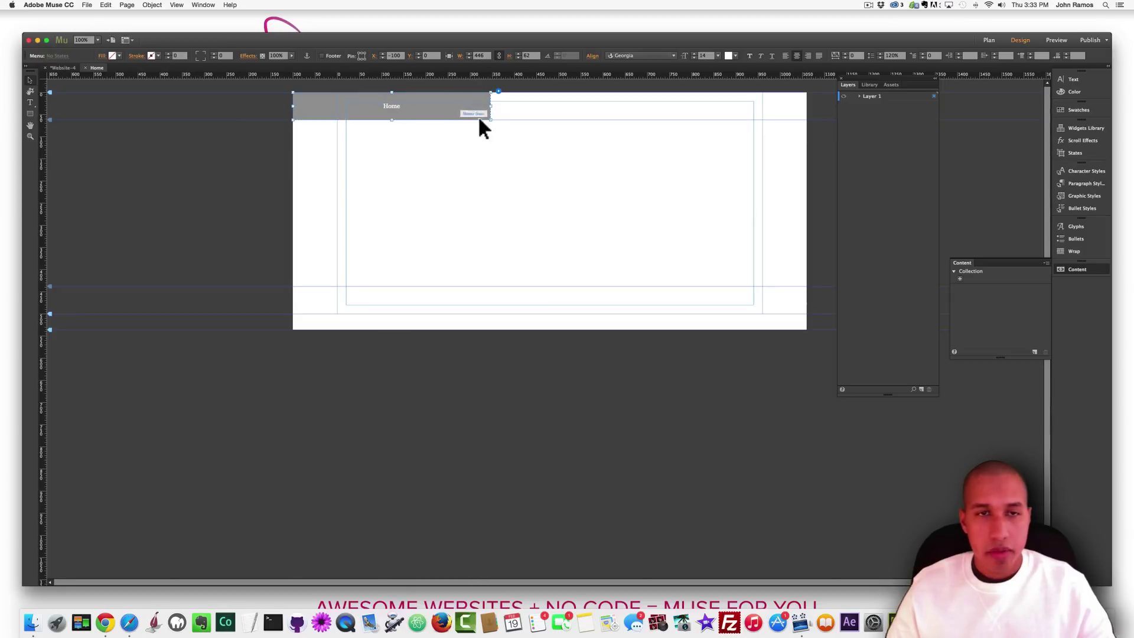
{"action": "left_click_drag", "start_coordinate": [491, 107], "coordinate": [440, 108]}
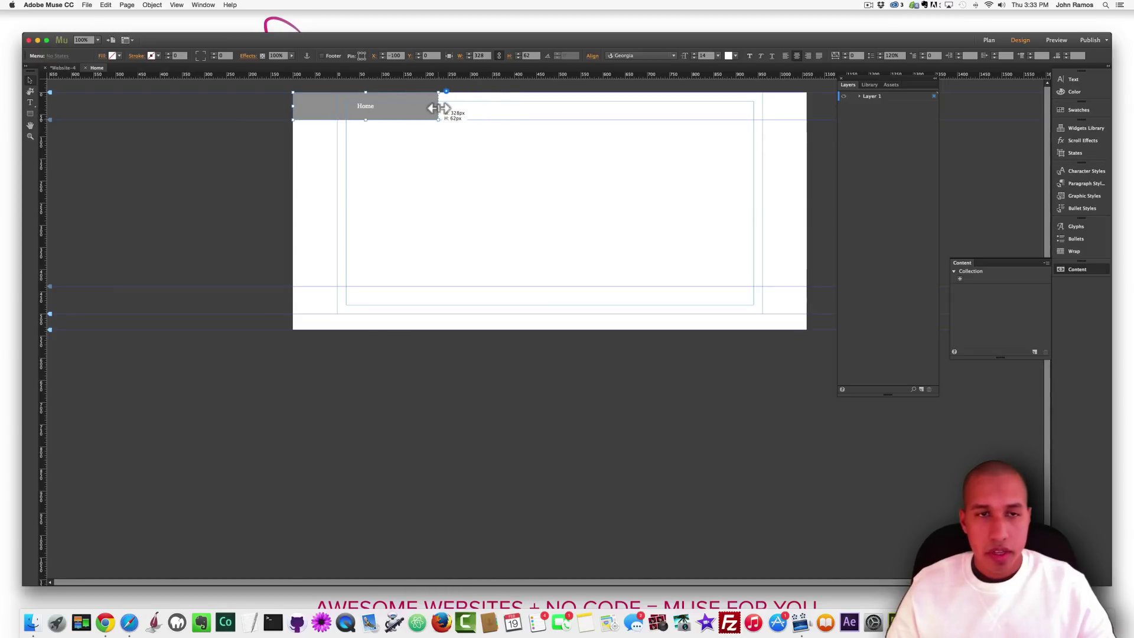
{"action": "left_click", "coordinate": [424, 110]}
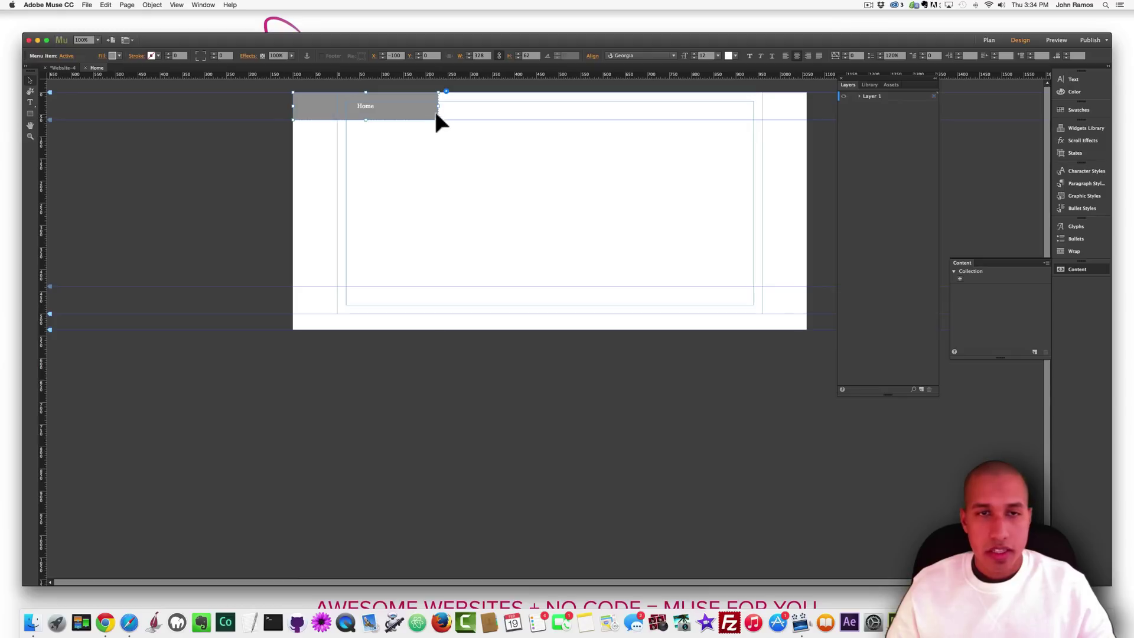
Step: Change the menu widget's Menu Type from page-based to Manual
{"action": "left_click", "coordinate": [446, 93]}
{"action": "left_click", "coordinate": [428, 126]}
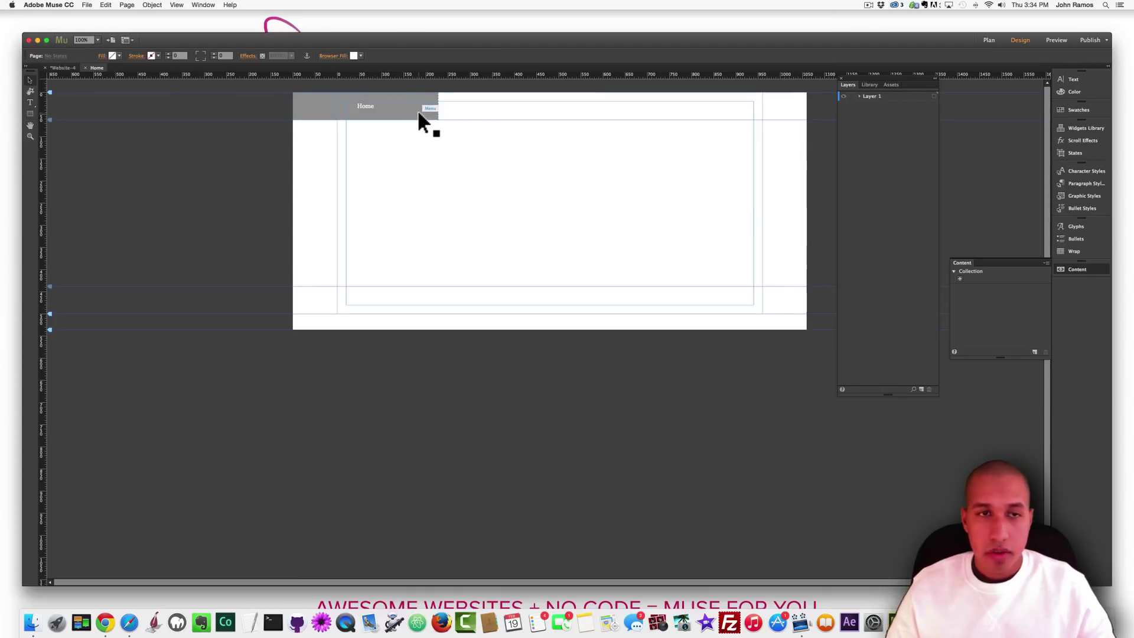
{"action": "left_click", "coordinate": [411, 111]}
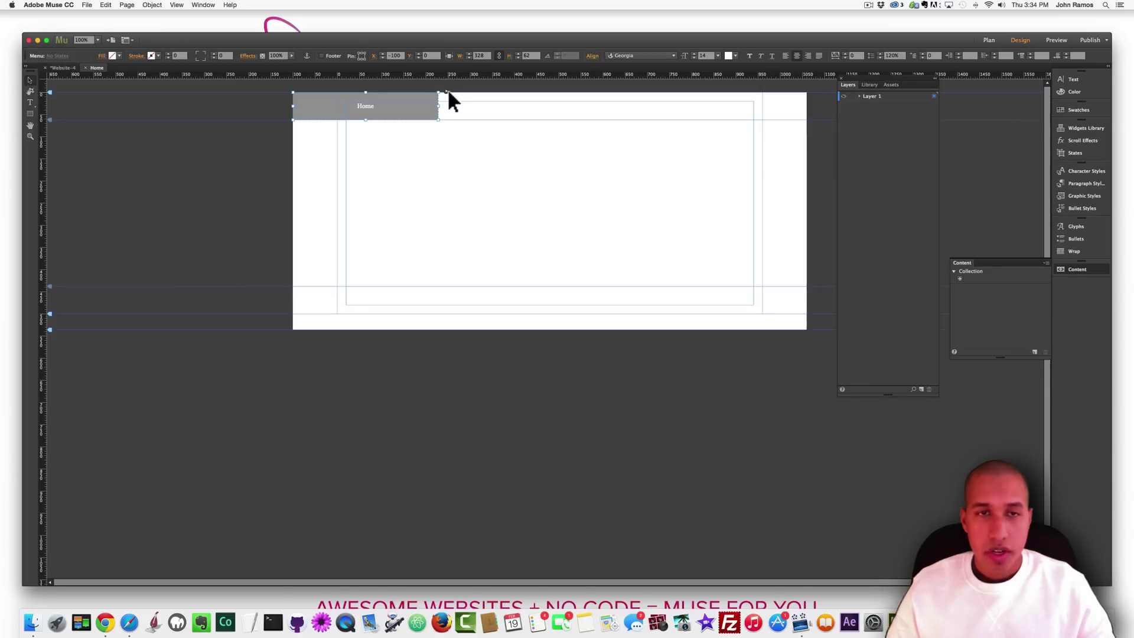
{"action": "left_click", "coordinate": [446, 92]}
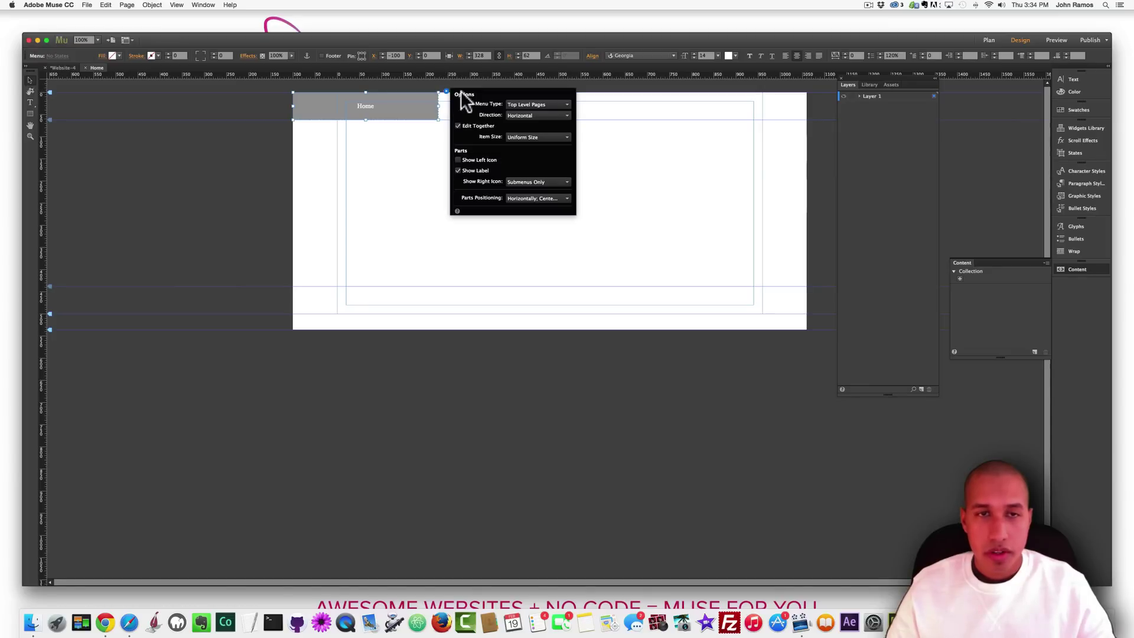
{"action": "left_click", "coordinate": [524, 105]}
{"action": "left_click", "coordinate": [520, 130]}
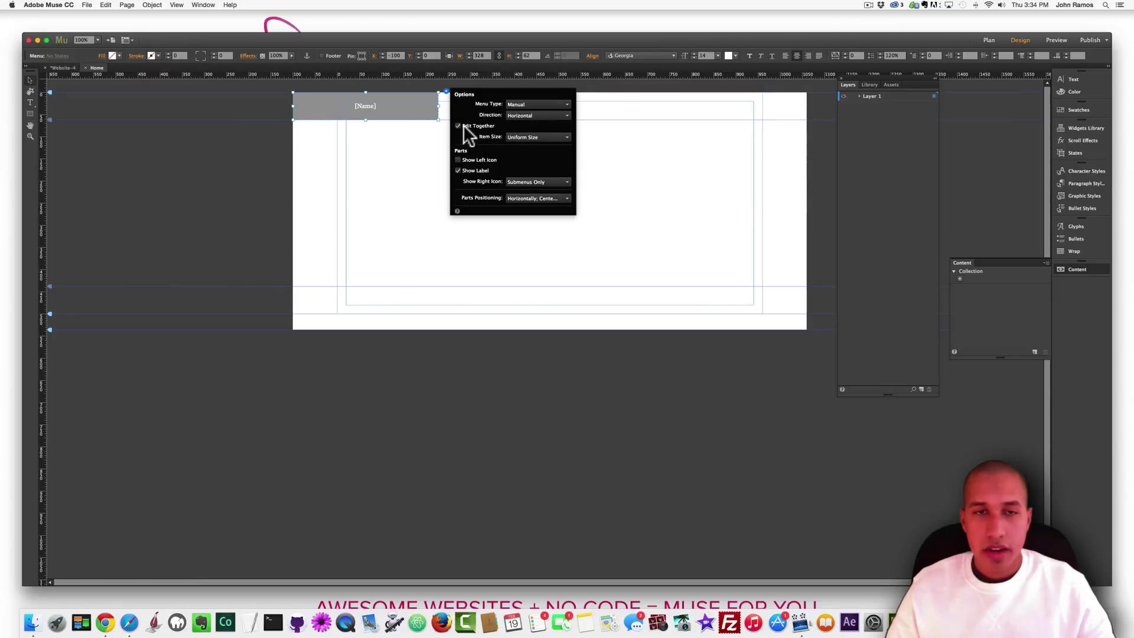
{"action": "left_click", "coordinate": [413, 155]}
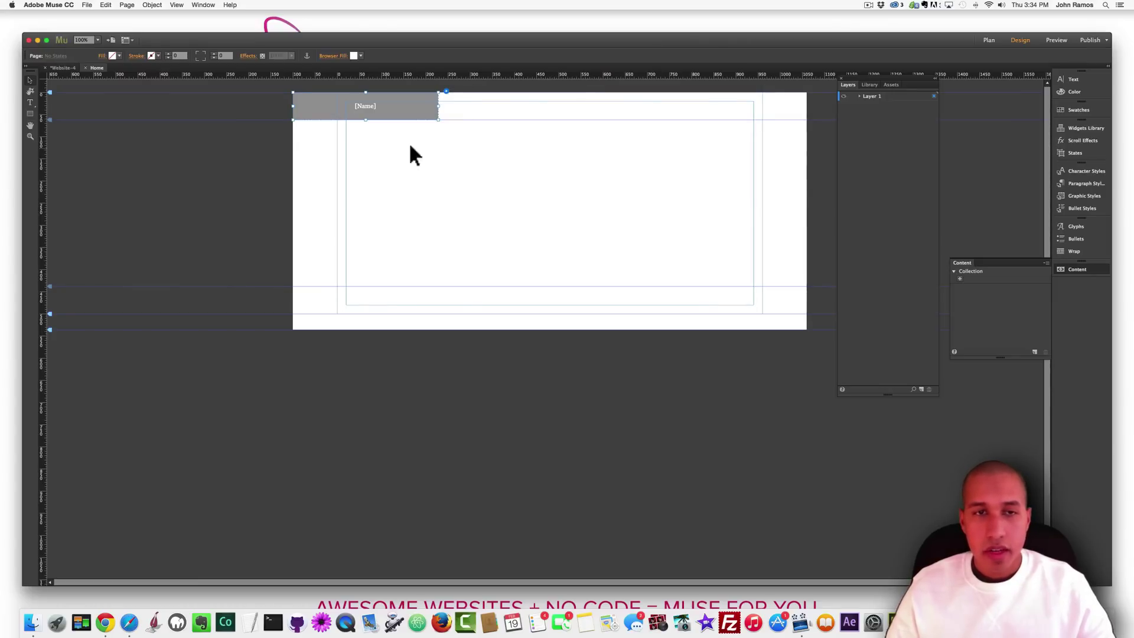
Step: Add three more items to the manual menu, after the existing one
{"action": "left_click", "coordinate": [394, 112]}
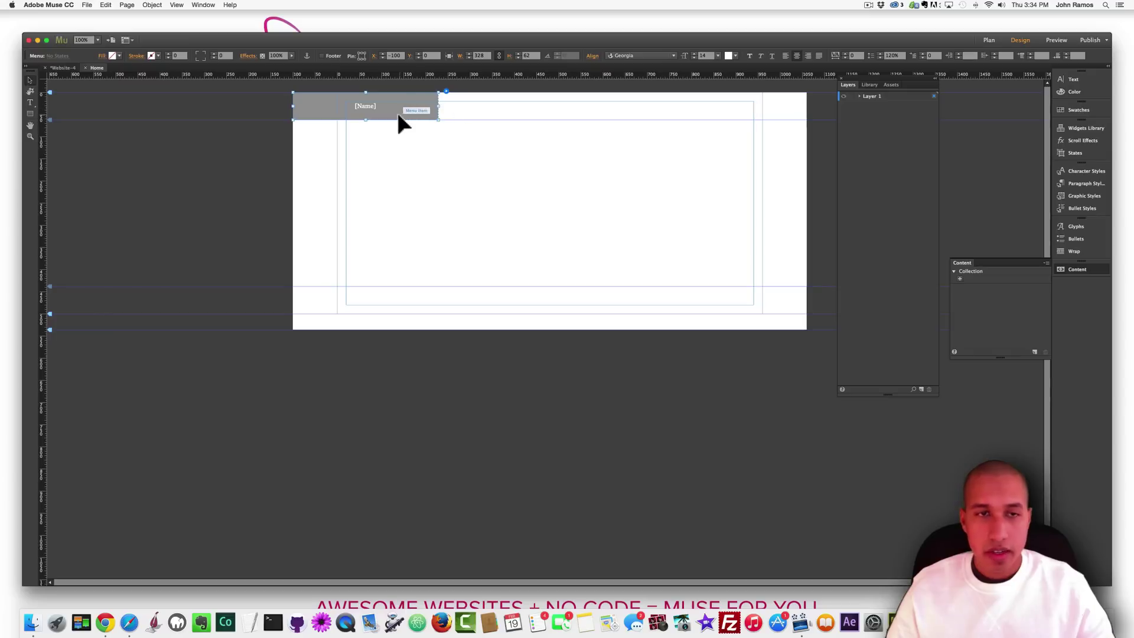
{"action": "left_click", "coordinate": [400, 116]}
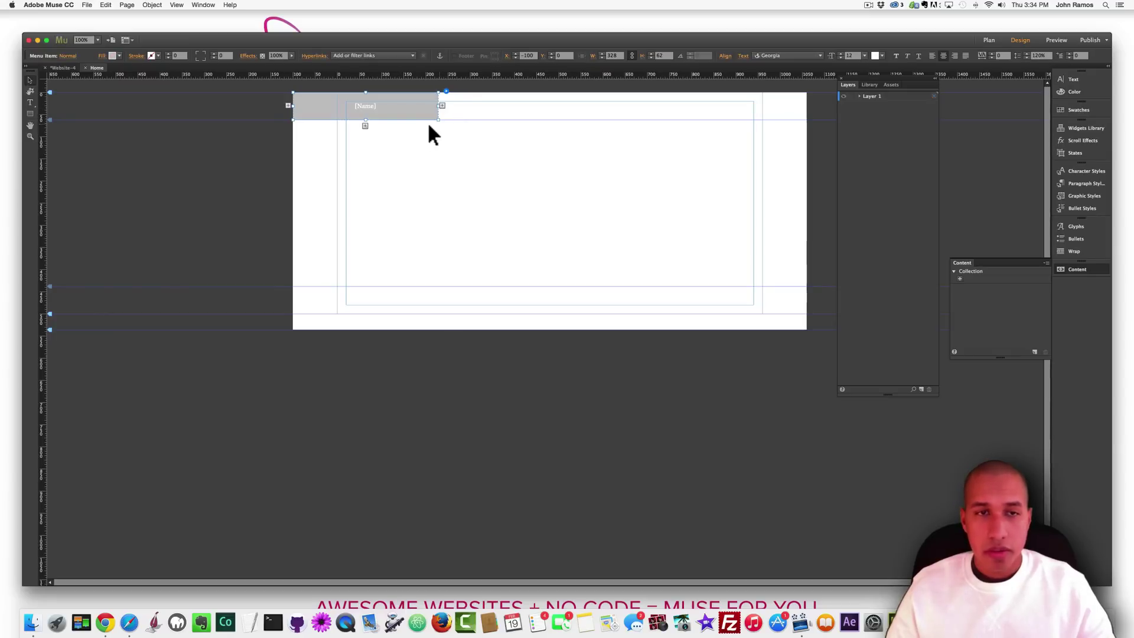
{"action": "left_click", "coordinate": [443, 105]}
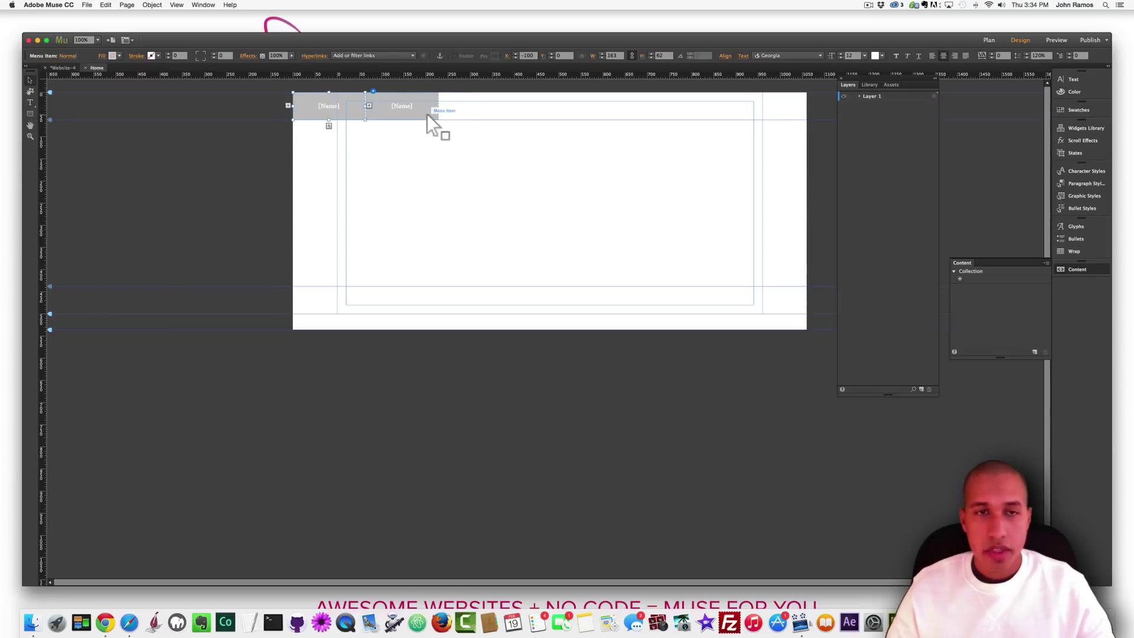
{"action": "left_click", "coordinate": [443, 105]}
{"action": "left_click", "coordinate": [443, 106]}
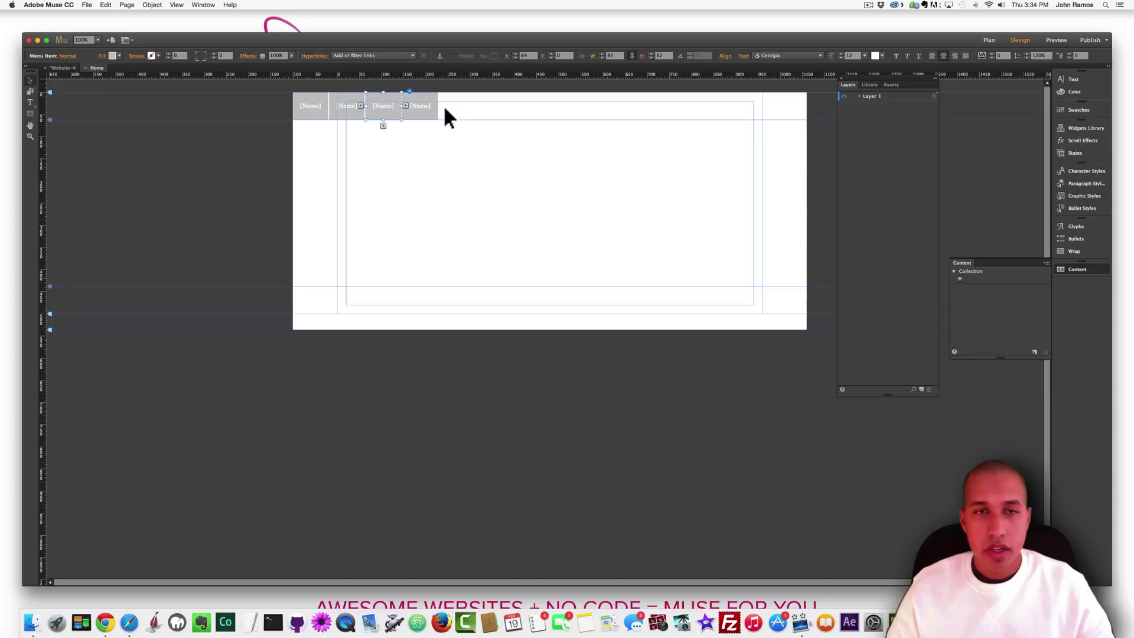
Step: Stretch the menu across the full browser width and add three more items after the last one, making seven in total
{"action": "left_click_drag", "start_coordinate": [608, 124], "coordinate": [813, 119]}
{"action": "left_click", "coordinate": [799, 117]}
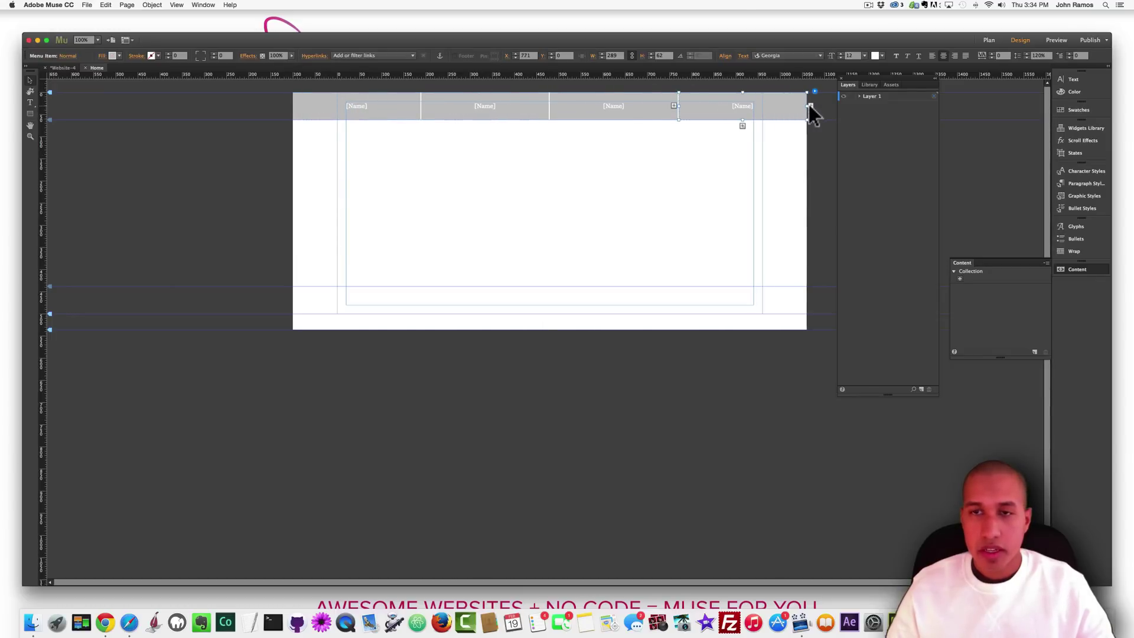
{"action": "left_click", "coordinate": [810, 105]}
{"action": "left_click", "coordinate": [799, 118]}
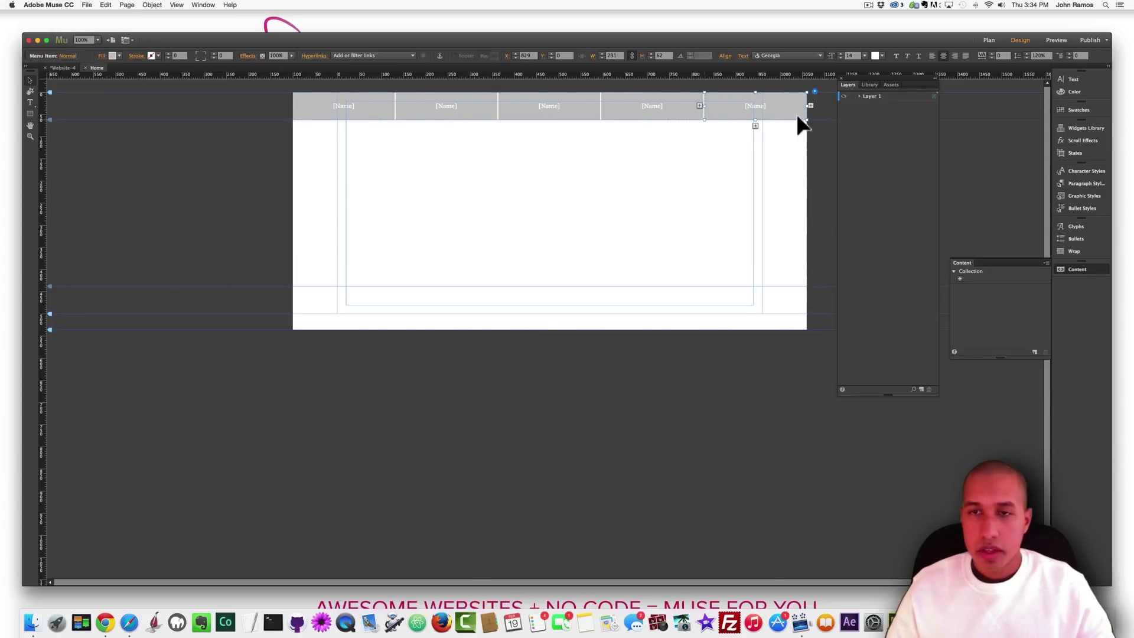
{"action": "left_click", "coordinate": [810, 105]}
{"action": "left_click", "coordinate": [810, 105]}
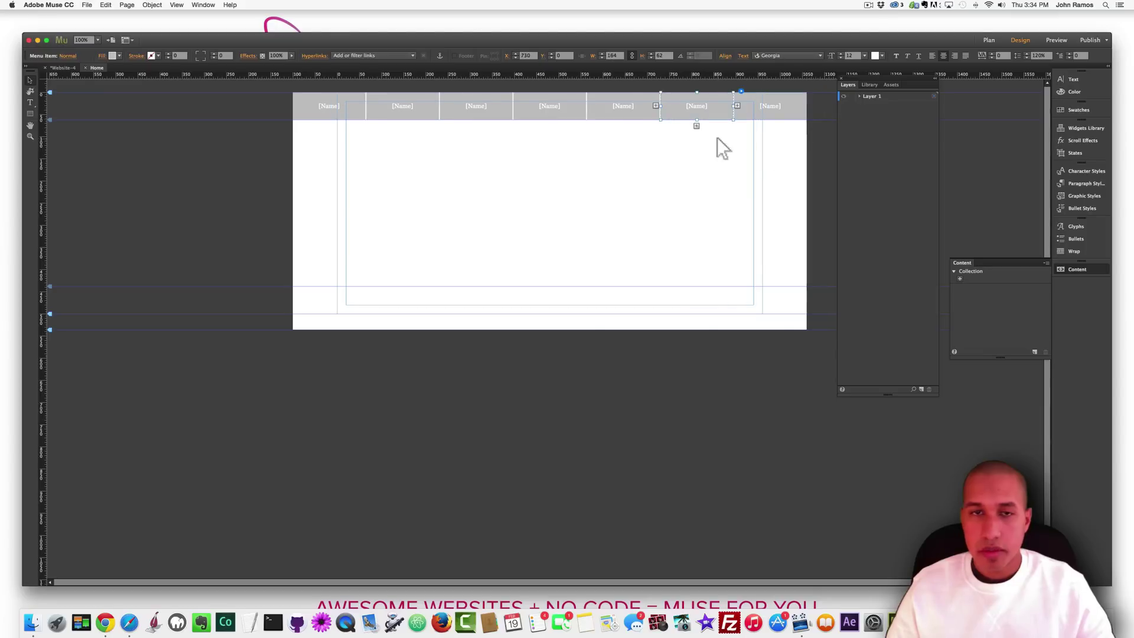
{"action": "left_click", "coordinate": [717, 137]}
Step: Label the first three menu items Home, About and FAQ
{"action": "left_click", "coordinate": [336, 102]}
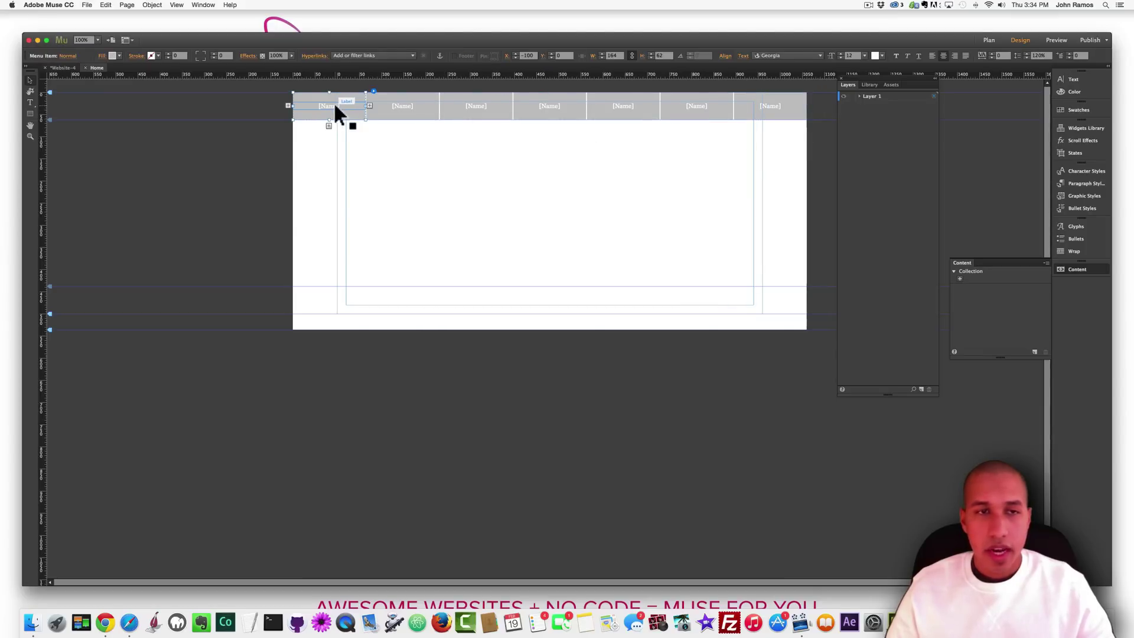
{"action": "left_click", "coordinate": [334, 102]}
{"action": "double_click", "coordinate": [339, 101]}
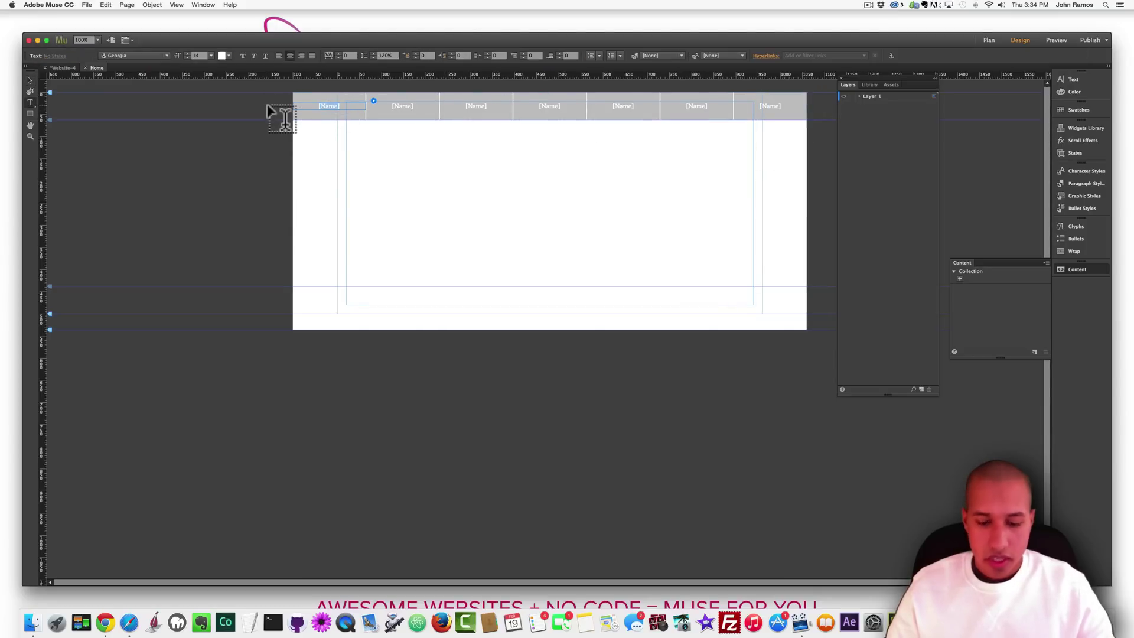
{"action": "type", "text": "Home"}
{"action": "double_click", "coordinate": [409, 105]}
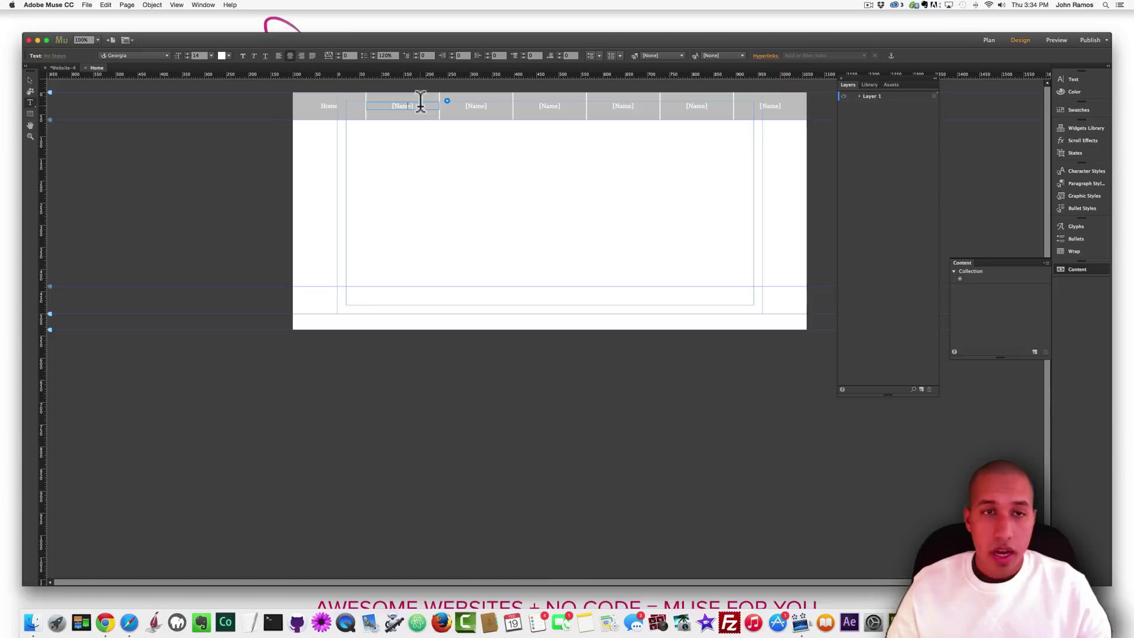
{"action": "type", "text": "About"}
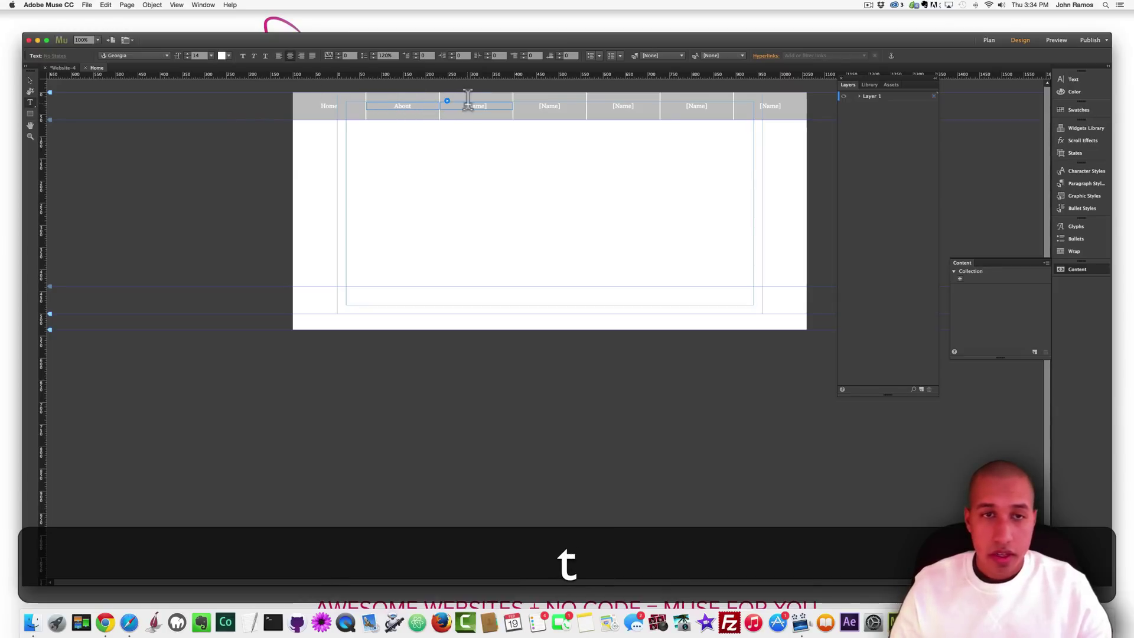
{"action": "double_click", "coordinate": [467, 105]}
{"action": "type", "text": "FAQ"}
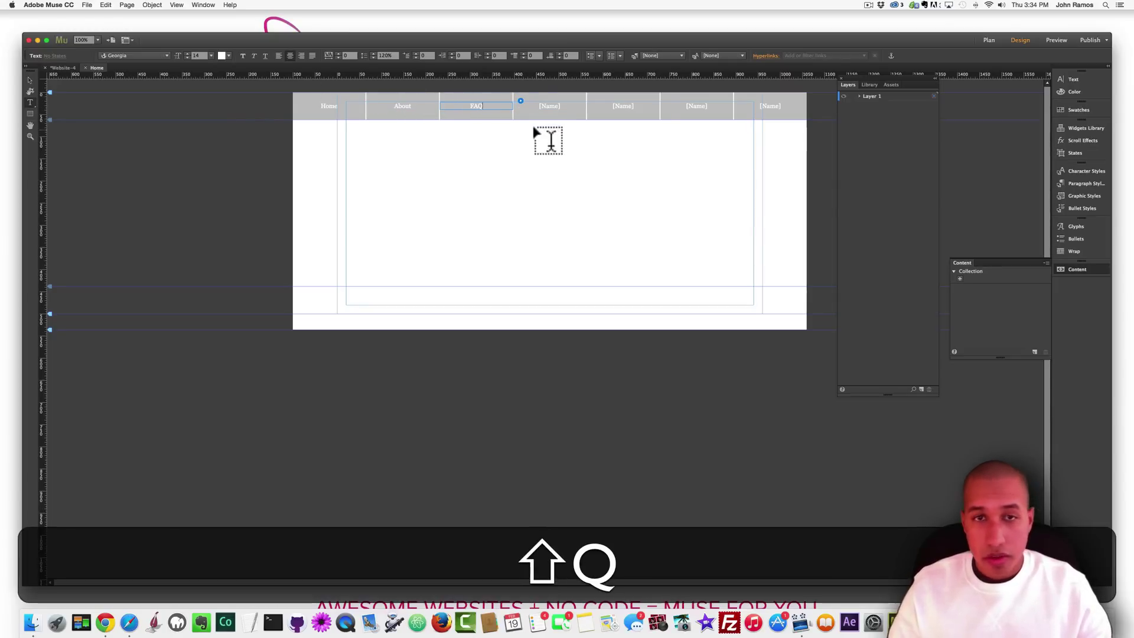
Step: Label the remaining four menu items Products, Services, Contact and Support
{"action": "double_click", "coordinate": [540, 105]}
{"action": "type", "text": "Products"}
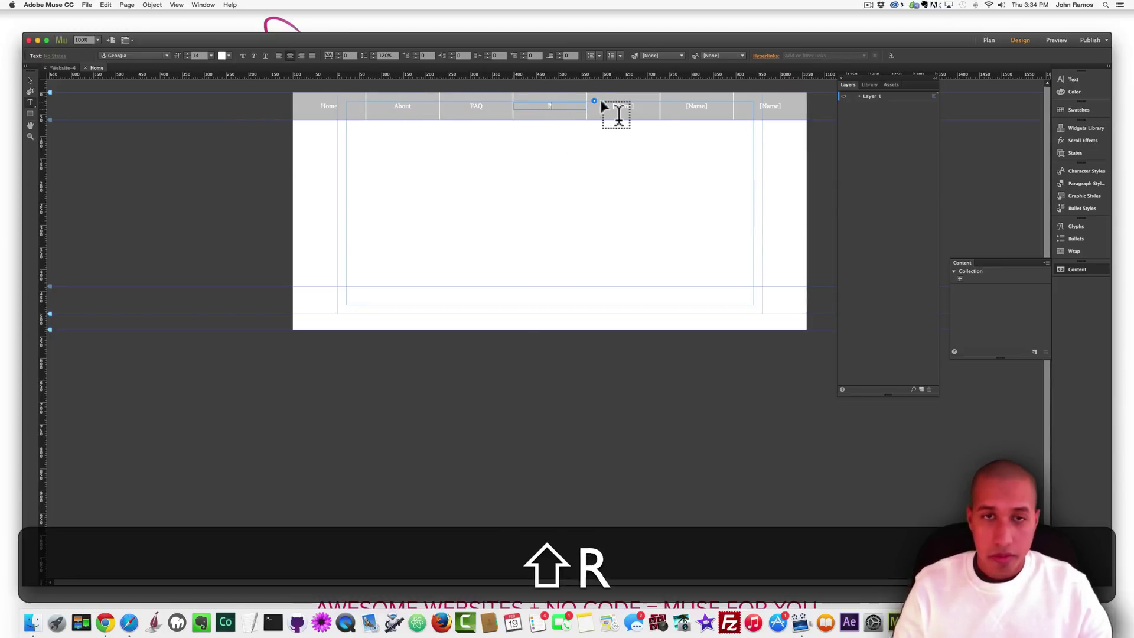
{"action": "double_click", "coordinate": [612, 104]}
{"action": "type", "text": "Services"}
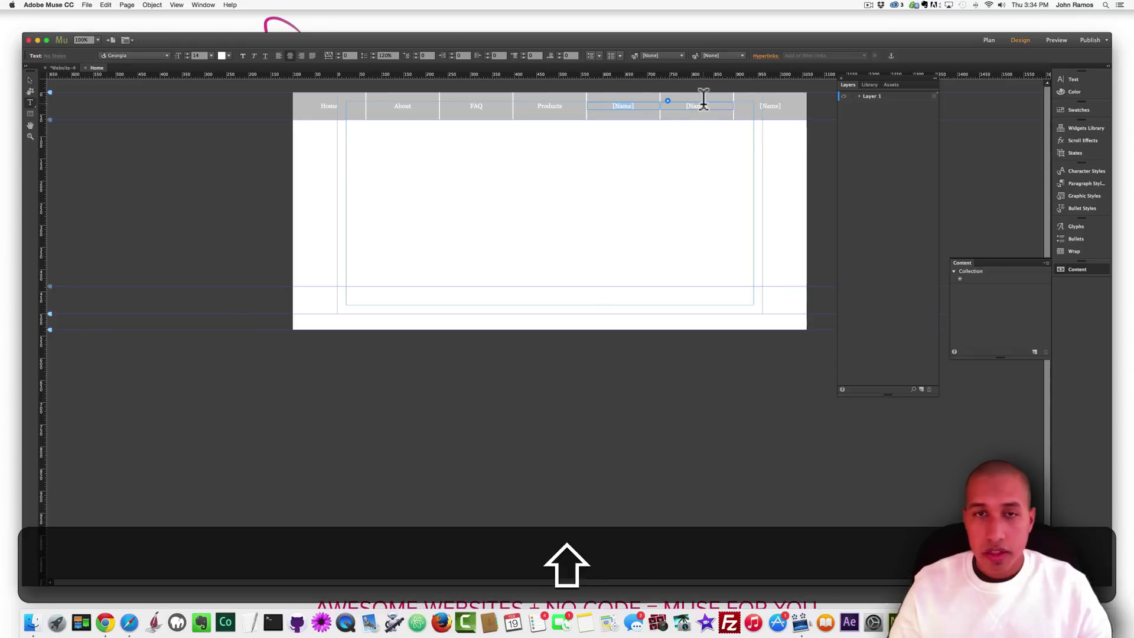
{"action": "double_click", "coordinate": [738, 101]}
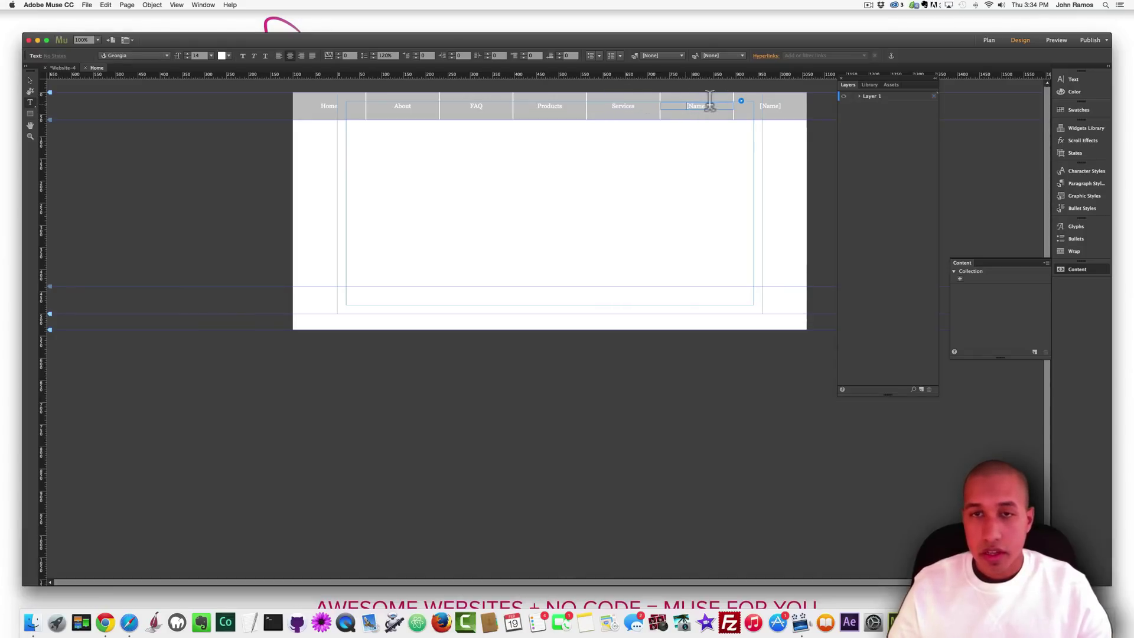
{"action": "type", "text": "Contac"}
{"action": "key", "text": "BackSpace"}
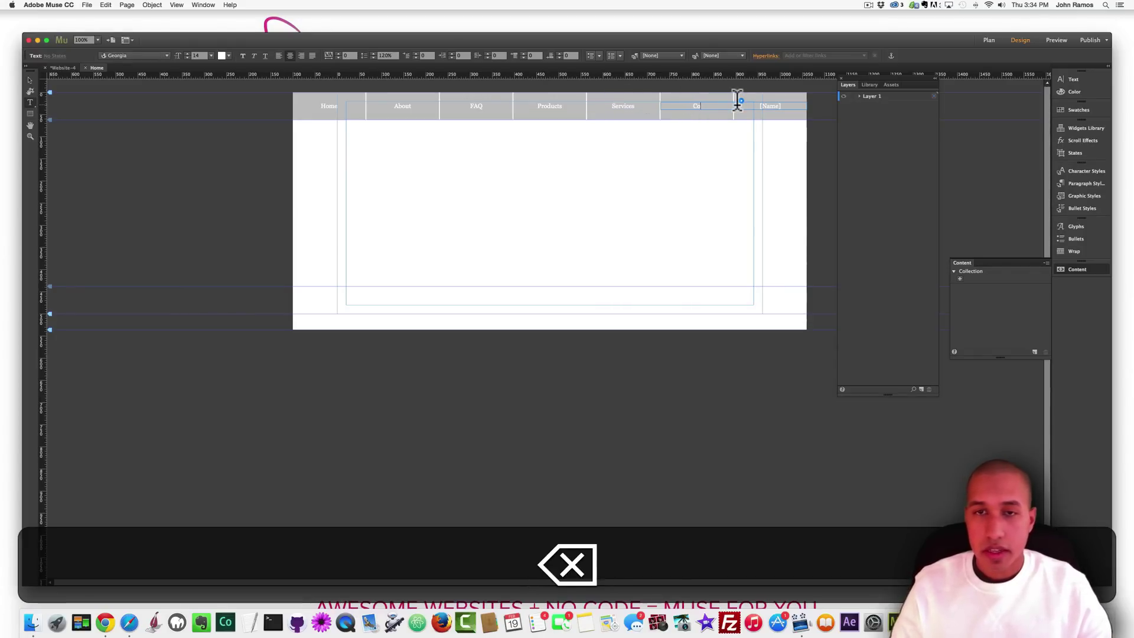
{"action": "type", "text": "ct"}
{"action": "left_click", "coordinate": [781, 104]}
{"action": "type", "text": "Support"}
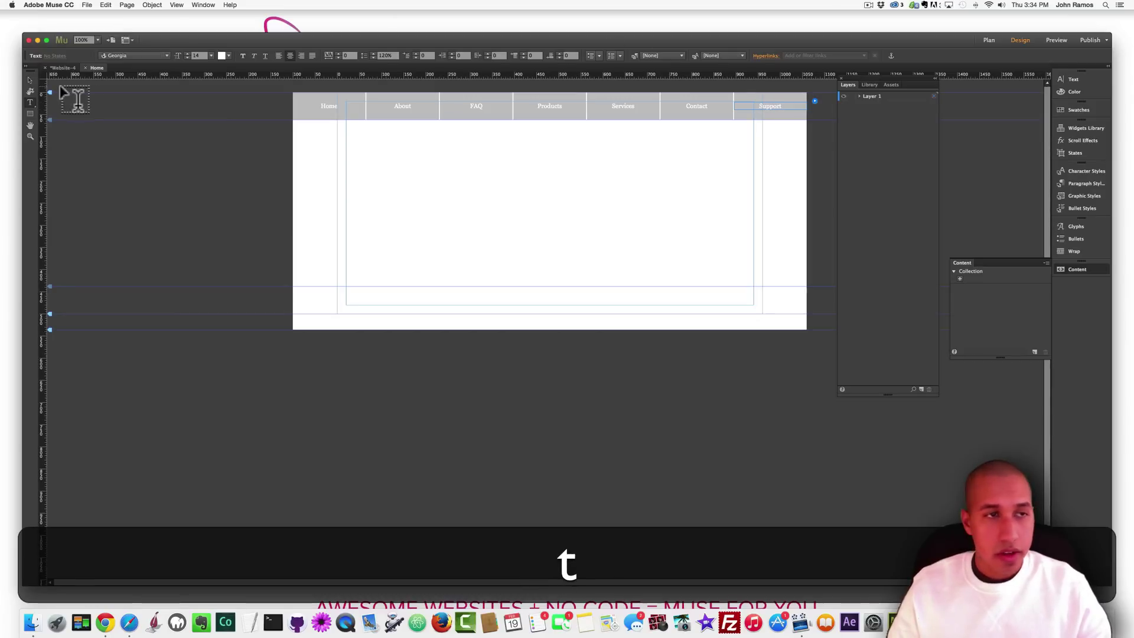
Step: Reduce the menu widget's height to about 38 px with the Selection tool
{"action": "left_click", "coordinate": [30, 80]}
{"action": "left_click", "coordinate": [407, 112]}
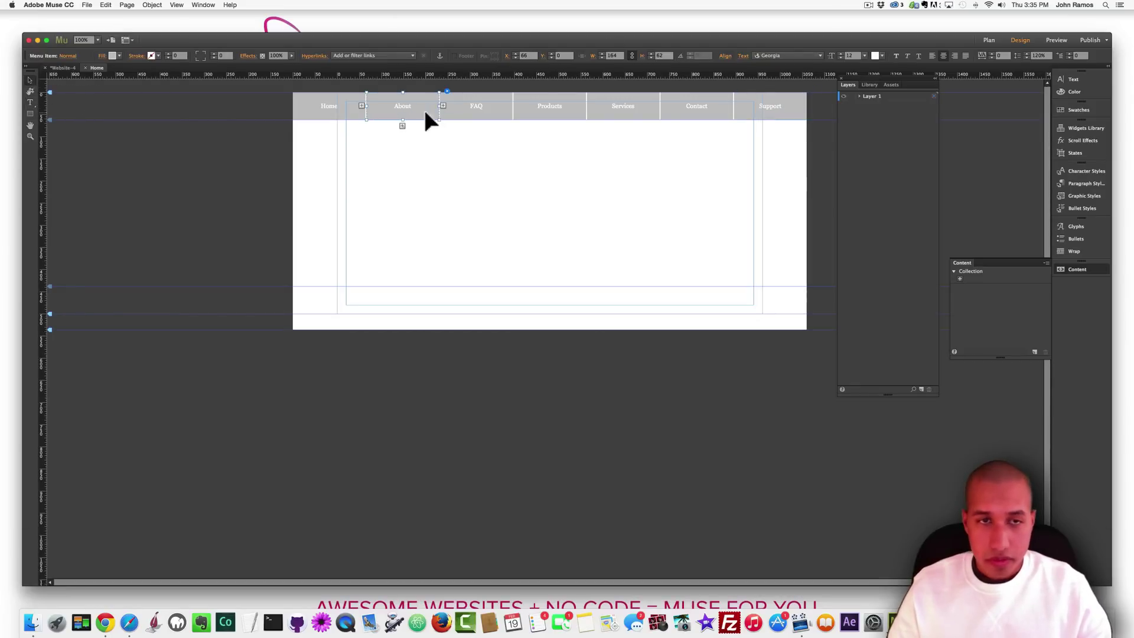
{"action": "left_click", "coordinate": [481, 130]}
{"action": "left_click", "coordinate": [484, 106]}
{"action": "left_click_drag", "start_coordinate": [549, 119], "coordinate": [550, 109]}
{"action": "left_click", "coordinate": [544, 127]}
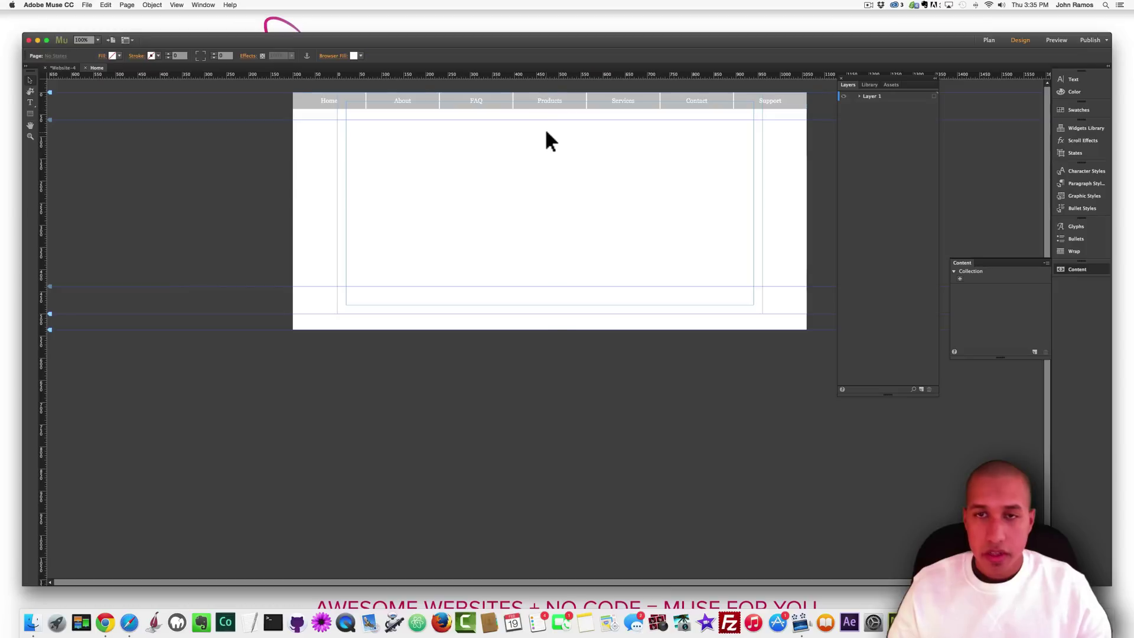
Step: Set the menu labels to 18 px Varela by styling the text of the Home item
{"action": "left_click", "coordinate": [361, 108]}
{"action": "left_click", "coordinate": [329, 107]}
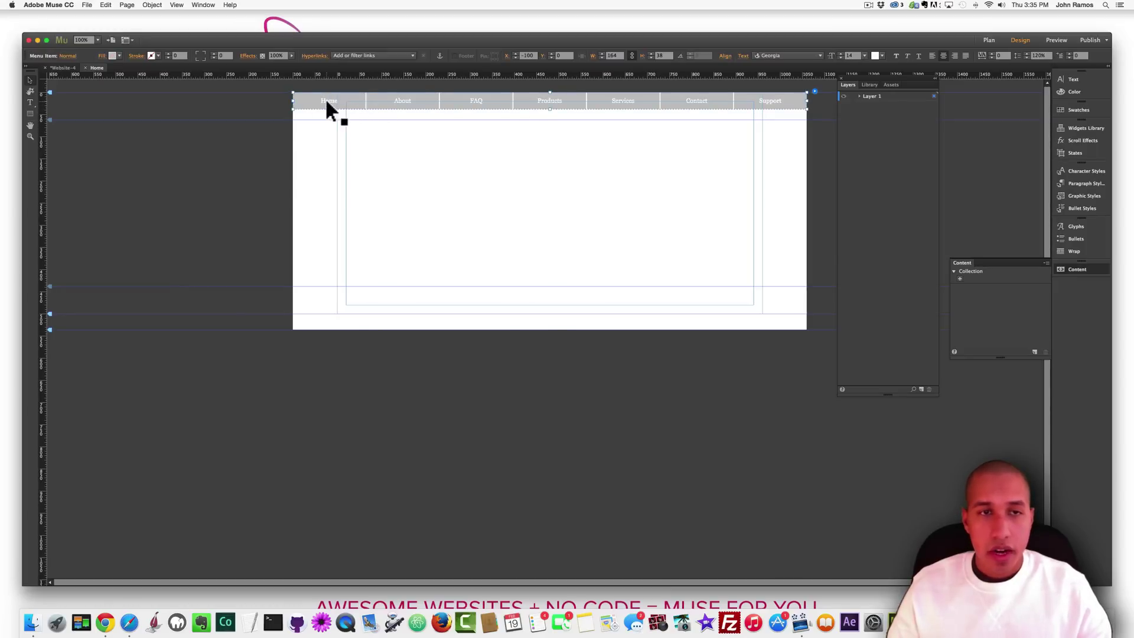
{"action": "double_click", "coordinate": [328, 100]}
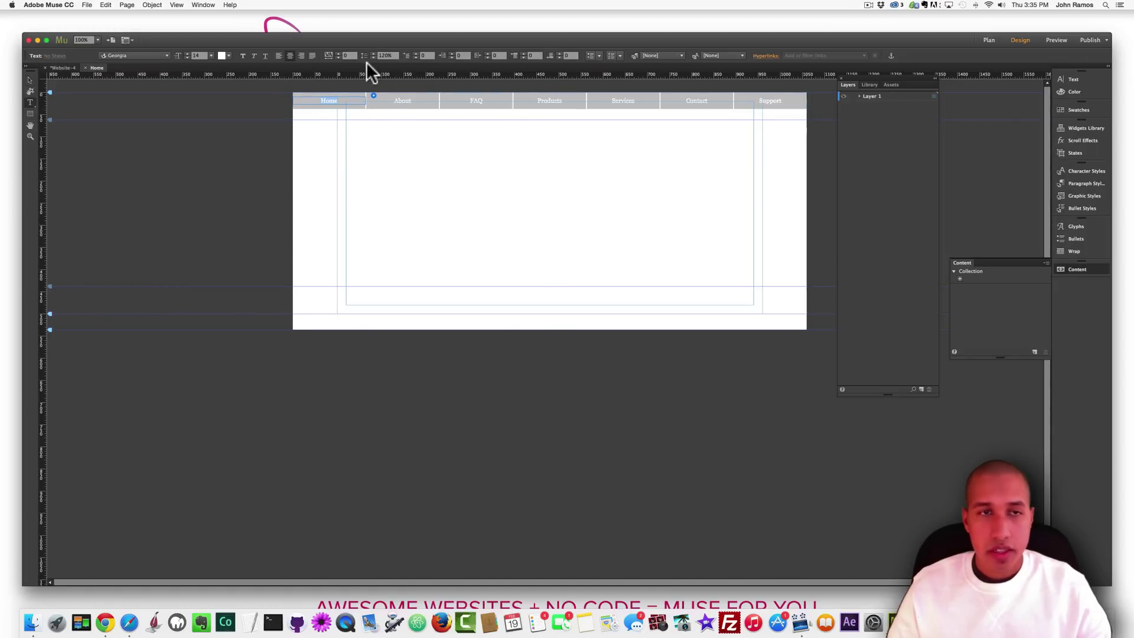
{"action": "left_click", "coordinate": [212, 55]}
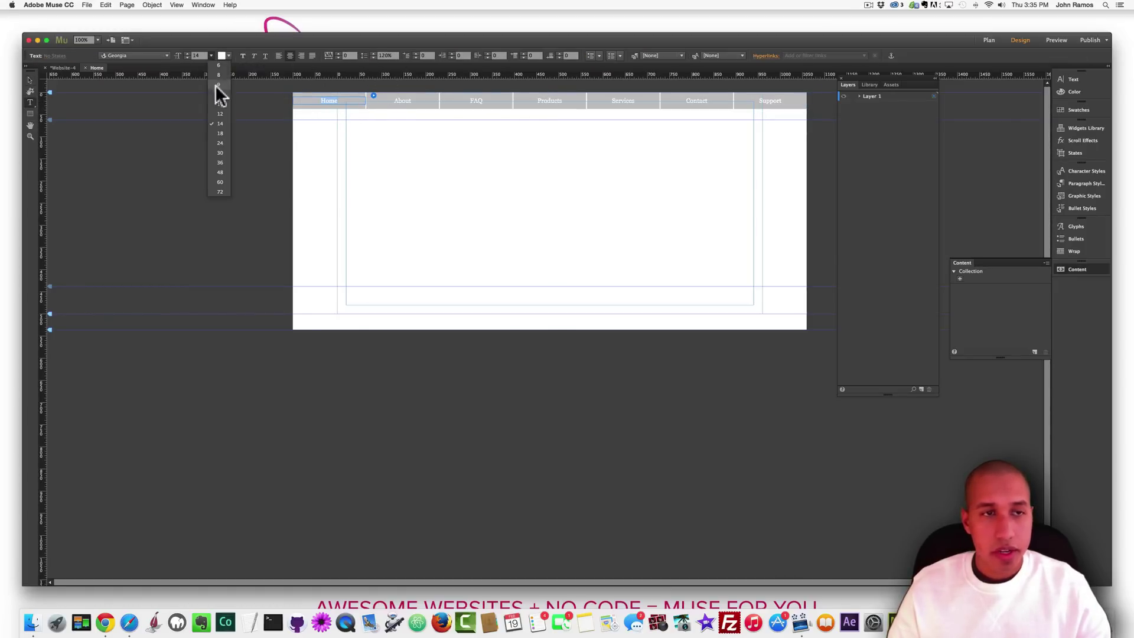
{"action": "left_click", "coordinate": [221, 132]}
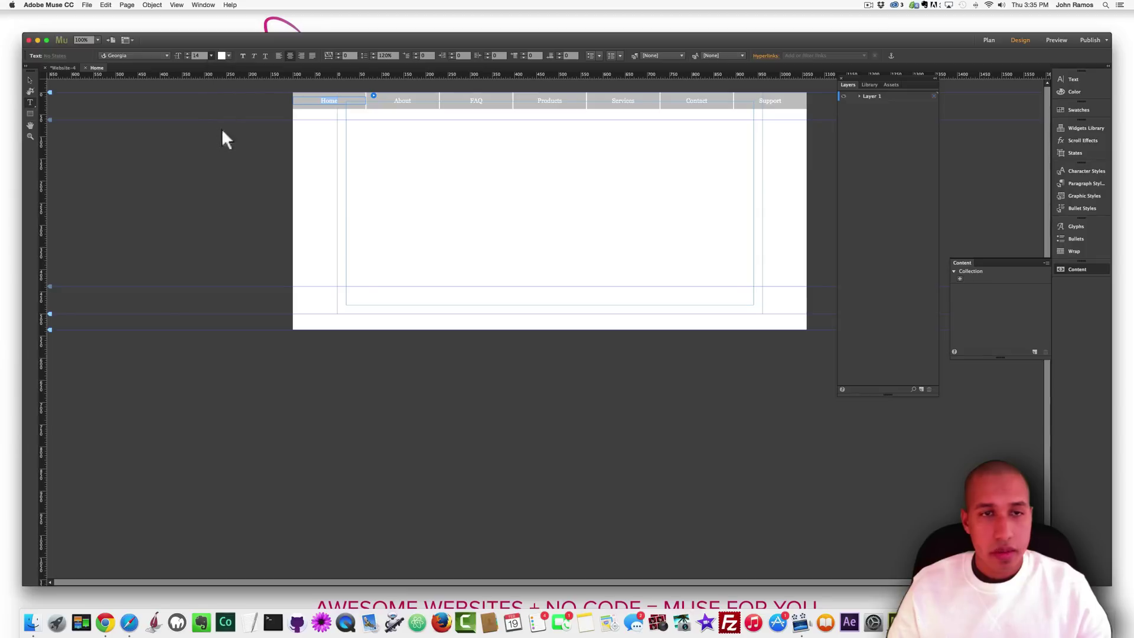
{"action": "left_click", "coordinate": [167, 56]}
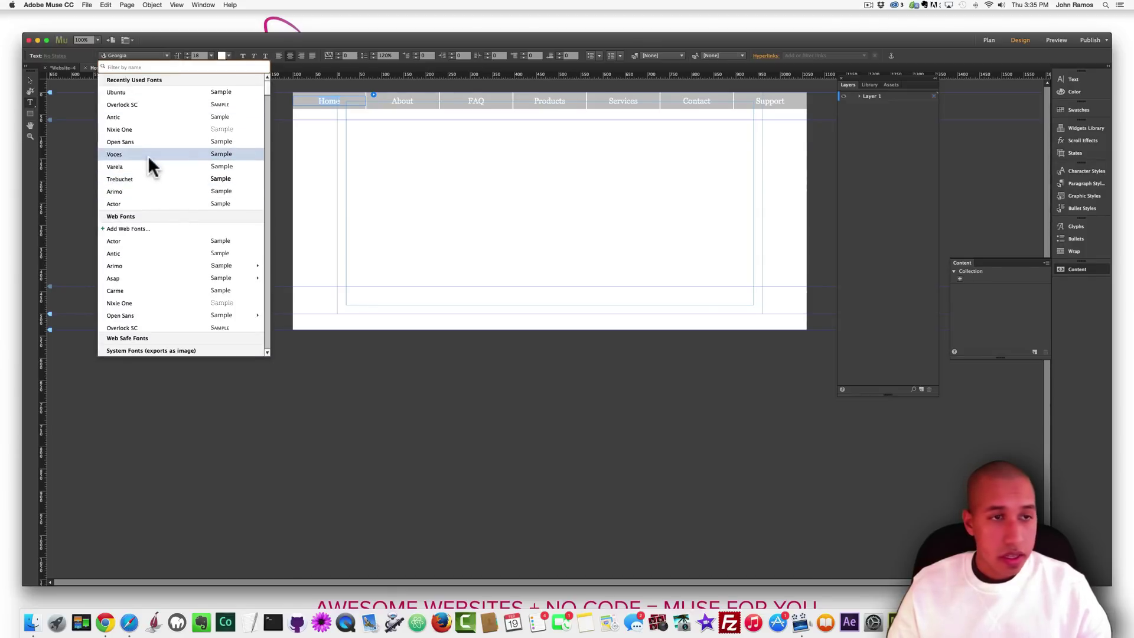
{"action": "left_click", "coordinate": [138, 168]}
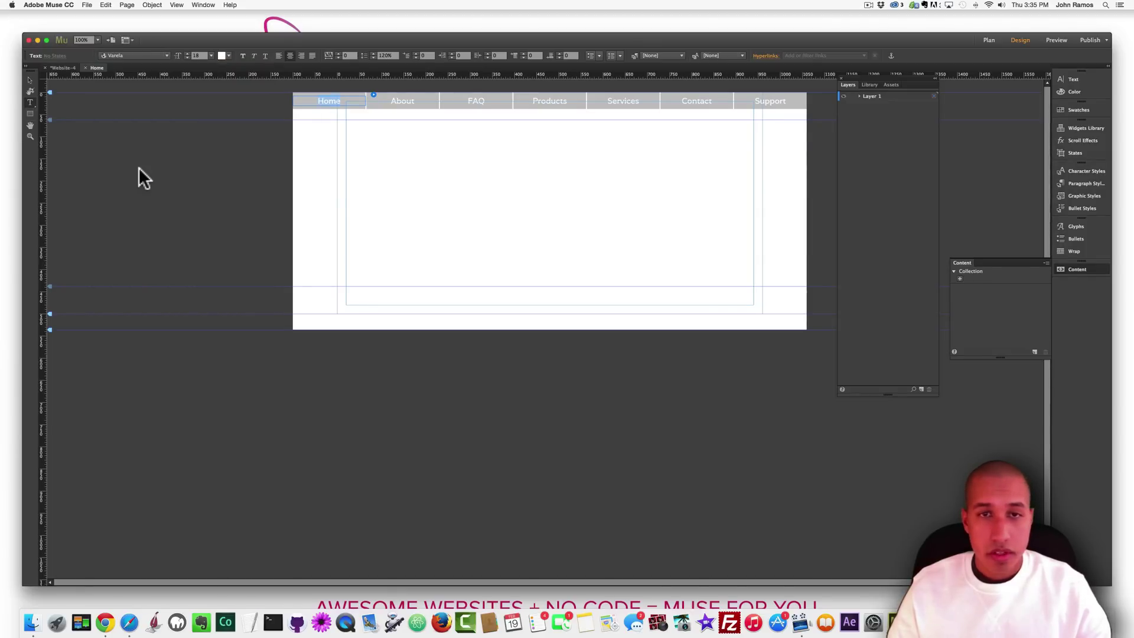
{"action": "left_click", "coordinate": [30, 80]}
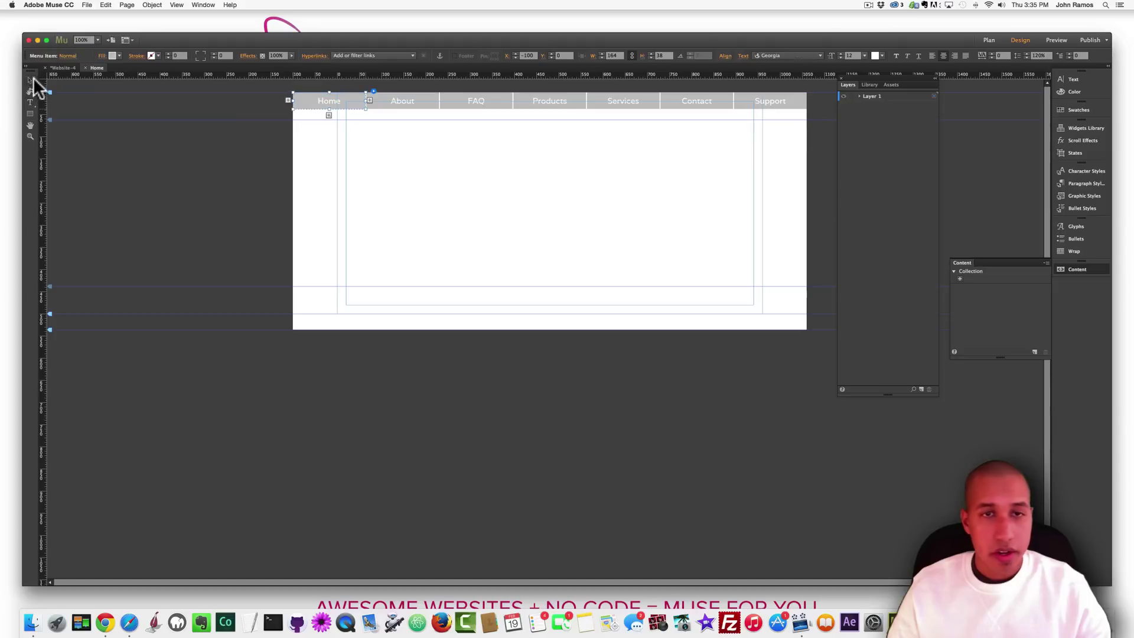
{"action": "left_click", "coordinate": [432, 122]}
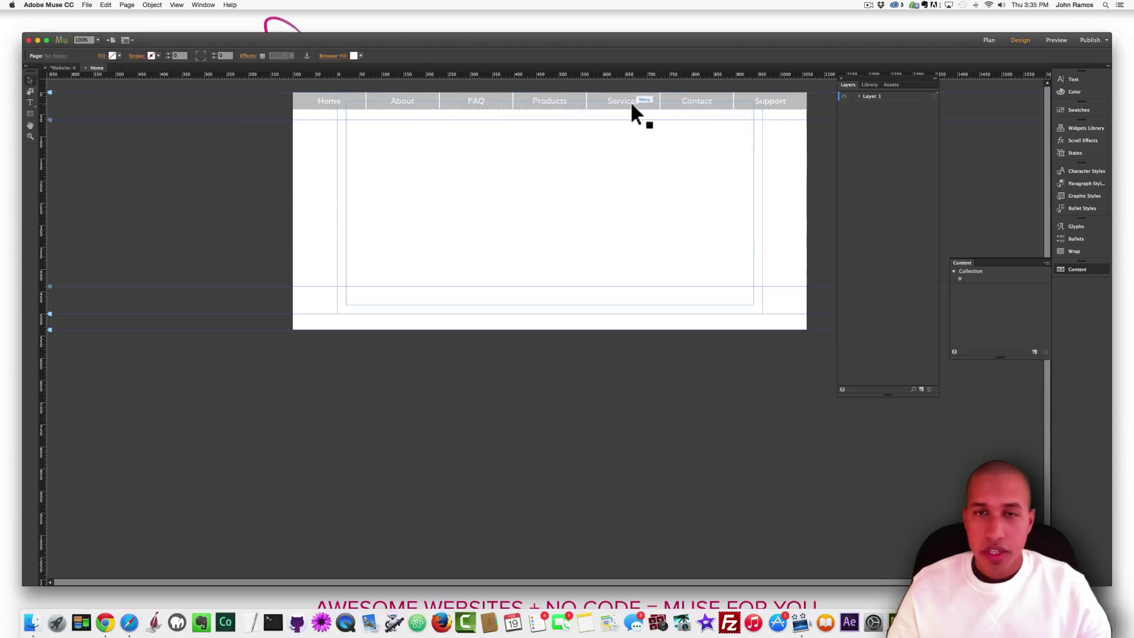
Step: Turn off Edit Together in the menu options so that each item can be styled separately
{"action": "left_click", "coordinate": [345, 105]}
{"action": "left_click", "coordinate": [346, 108]}
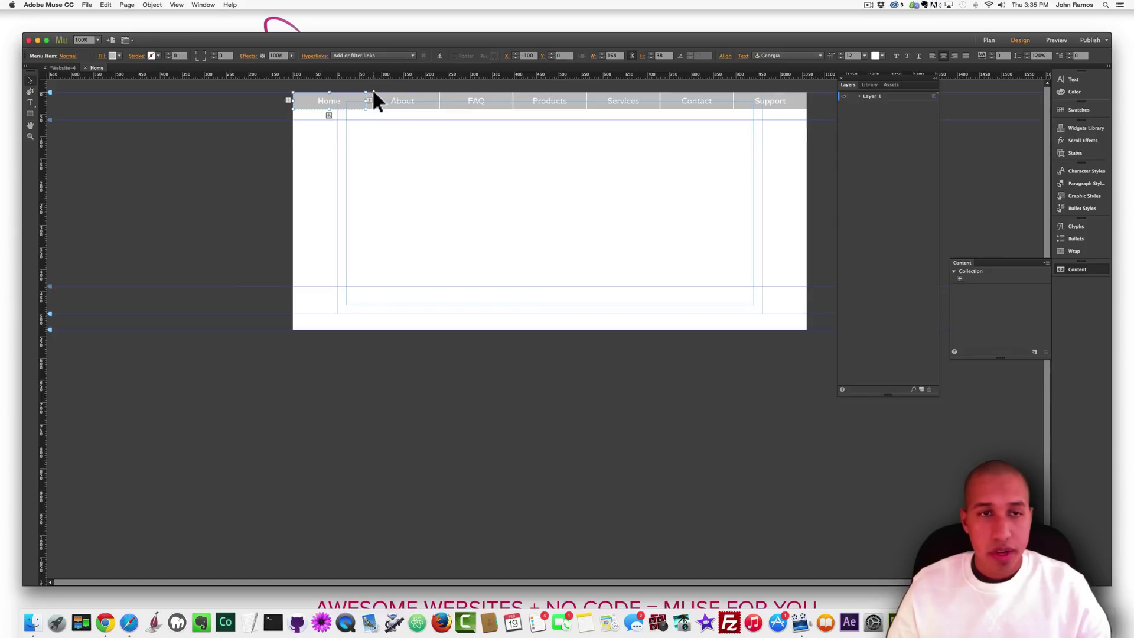
{"action": "left_click", "coordinate": [374, 92]}
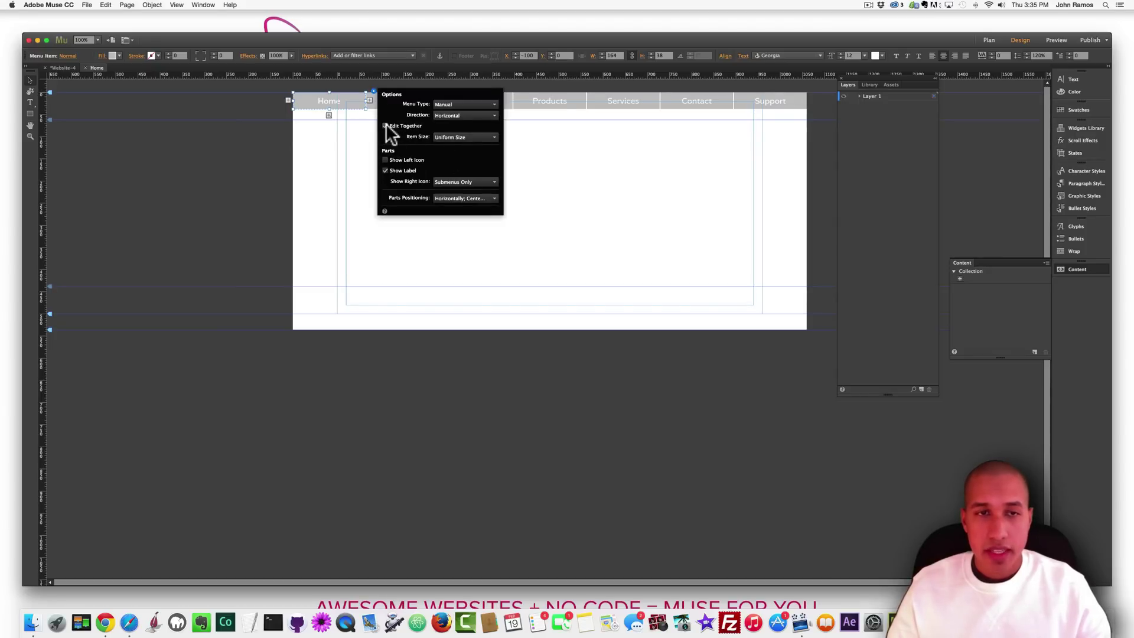
{"action": "left_click", "coordinate": [340, 151]}
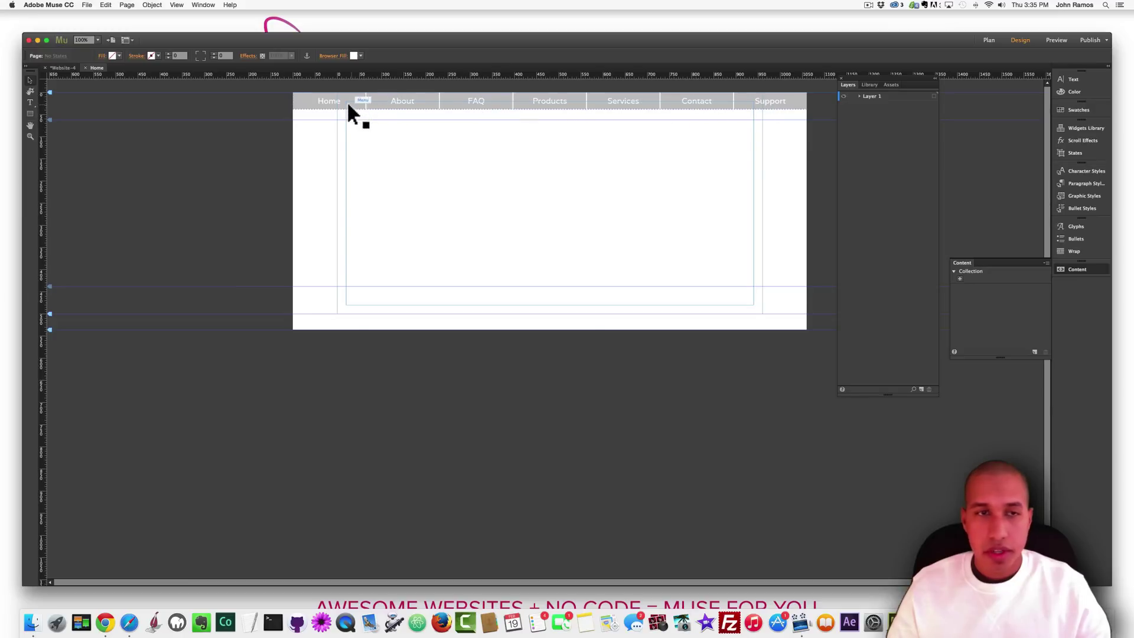
Step: Fill the Home menu item with orange and the About item with green
{"action": "left_click", "coordinate": [349, 107]}
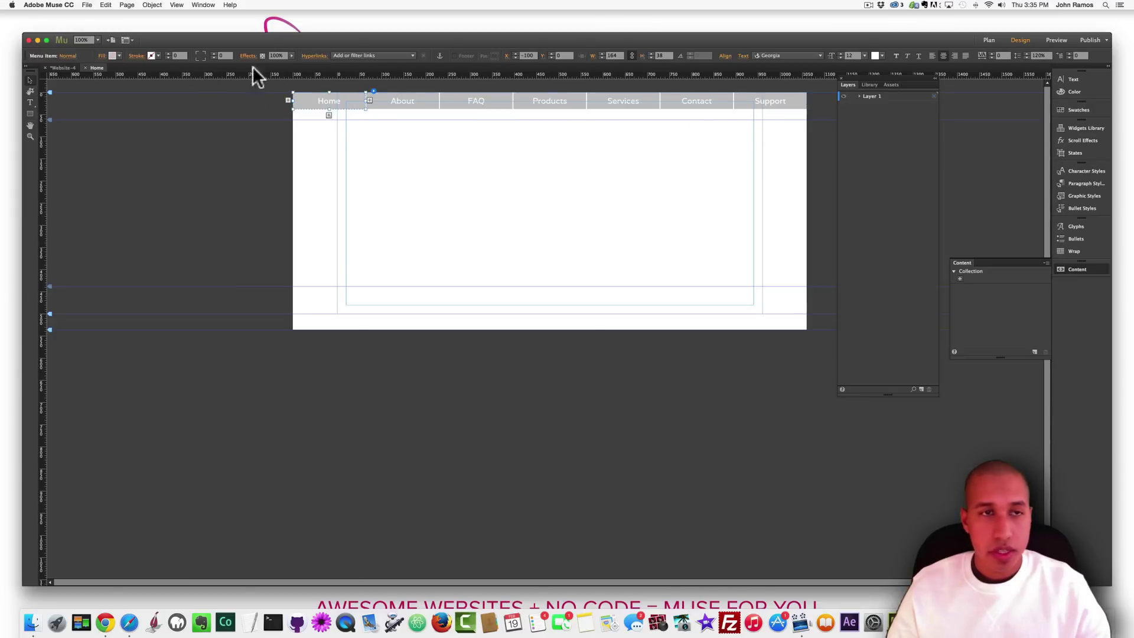
{"action": "left_click", "coordinate": [118, 55]}
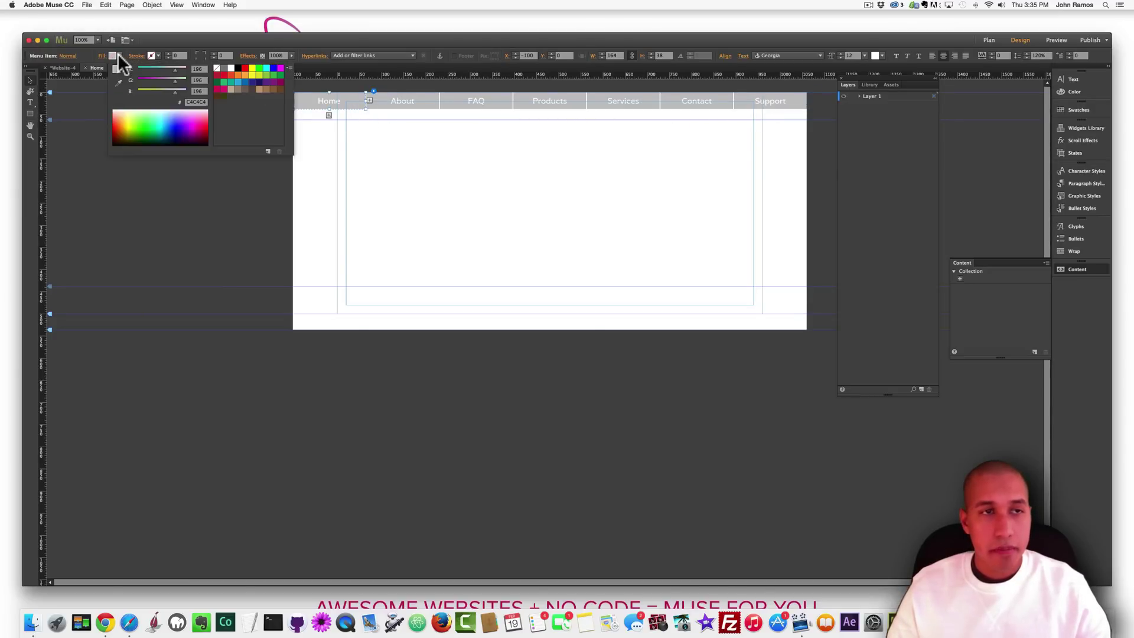
{"action": "left_click", "coordinate": [245, 74]}
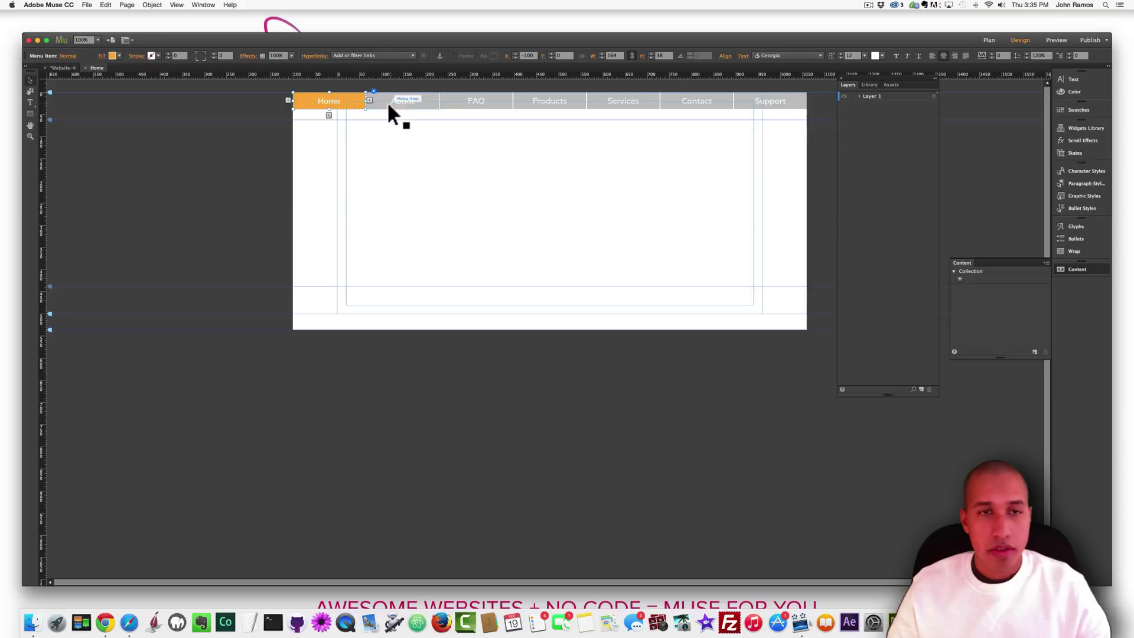
{"action": "left_click", "coordinate": [387, 101]}
{"action": "left_click", "coordinate": [115, 55]}
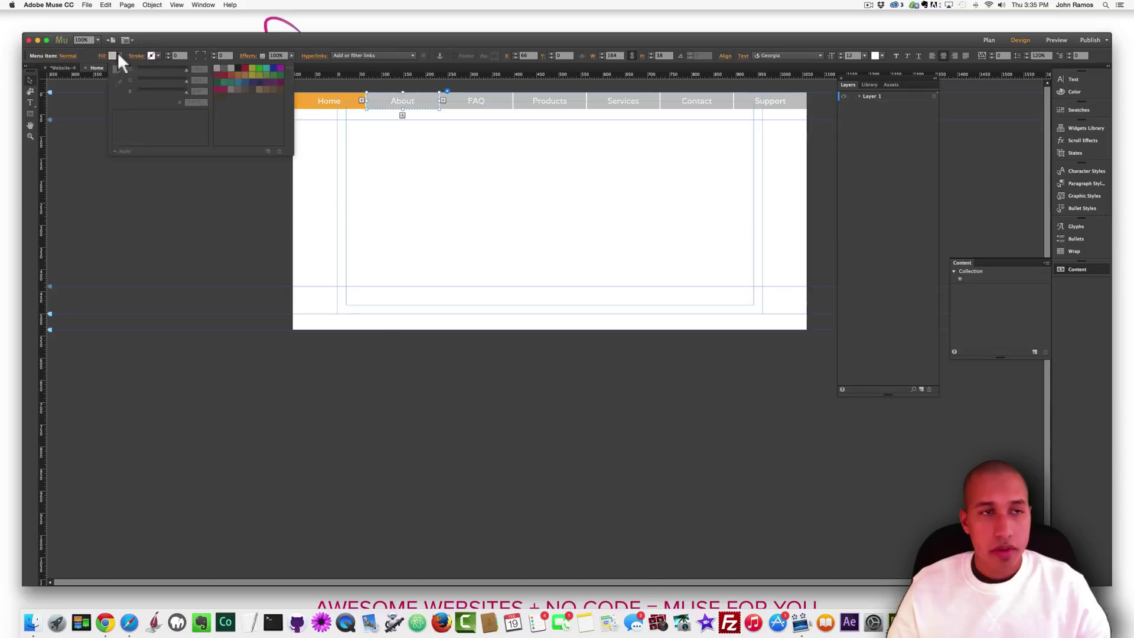
{"action": "left_click", "coordinate": [221, 78]}
Step: Fill the FAQ menu item with yellow-green and the Products item with green
{"action": "left_click", "coordinate": [494, 105]}
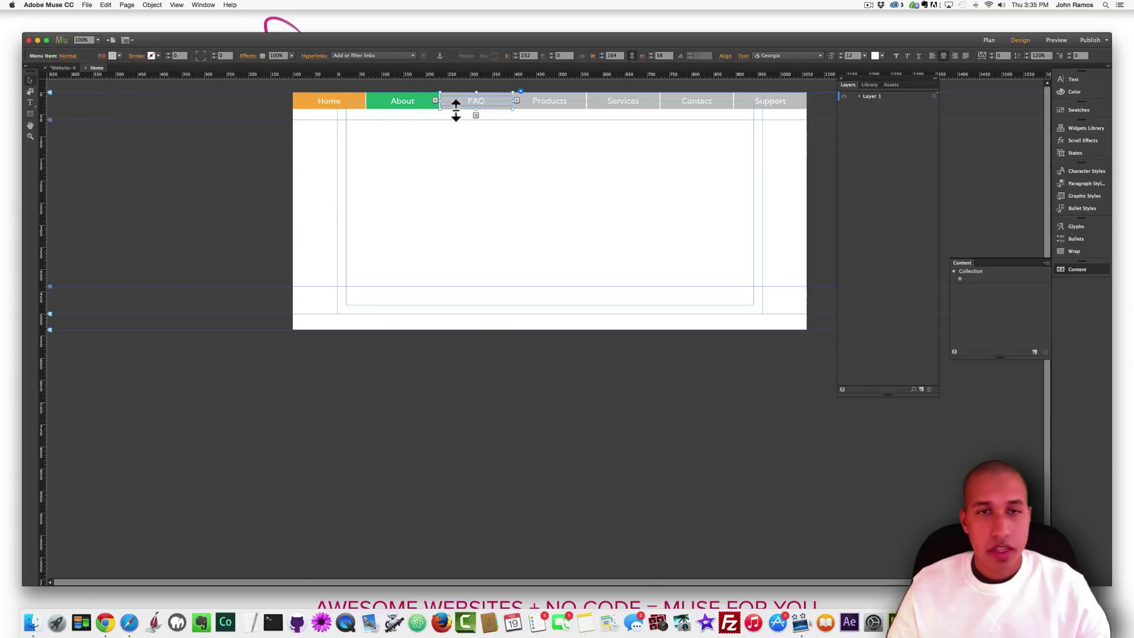
{"action": "left_click", "coordinate": [115, 55]}
{"action": "left_click", "coordinate": [258, 73]}
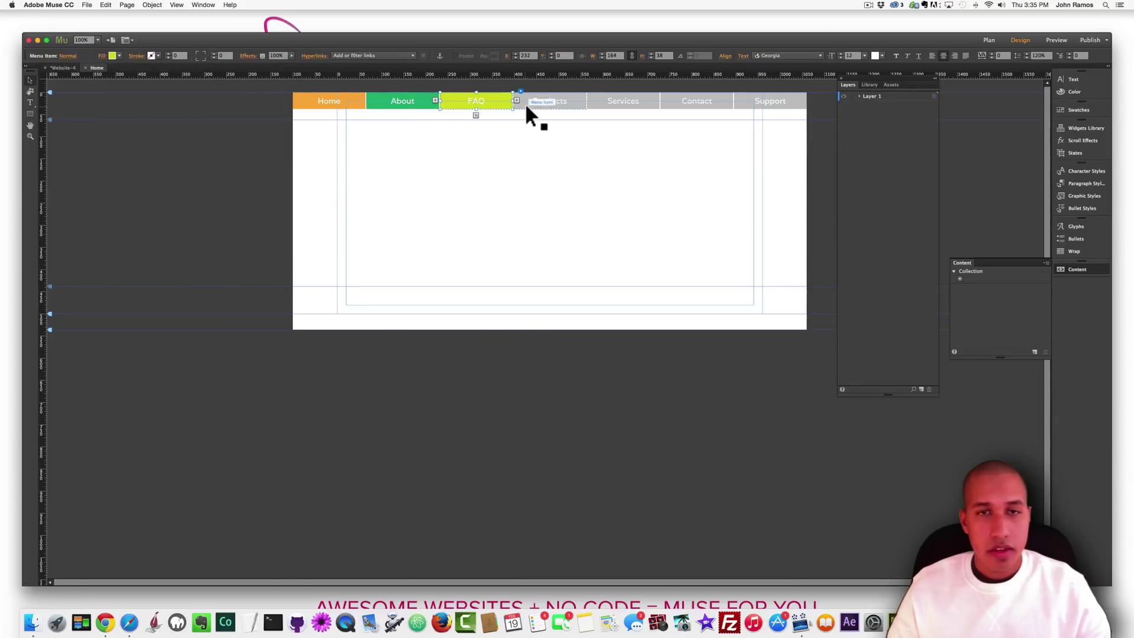
{"action": "left_click", "coordinate": [116, 55]}
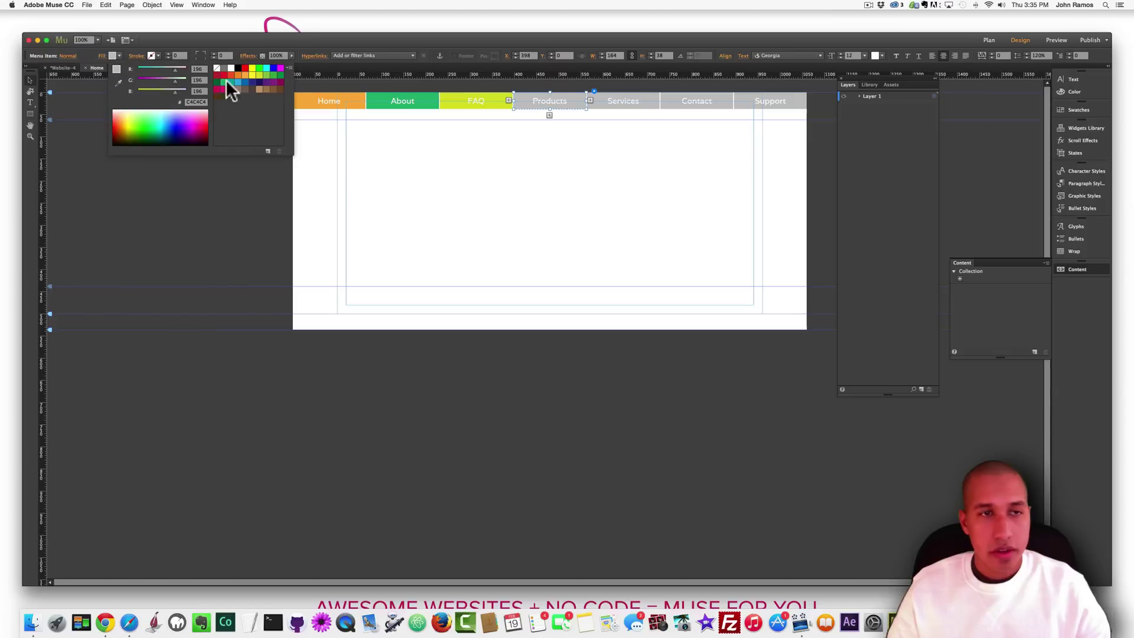
{"action": "left_click", "coordinate": [272, 76]}
Step: Fill the Services menu item with crimson (R=212 G=20 B=90) and the Contact item with cyan
{"action": "left_click", "coordinate": [630, 105]}
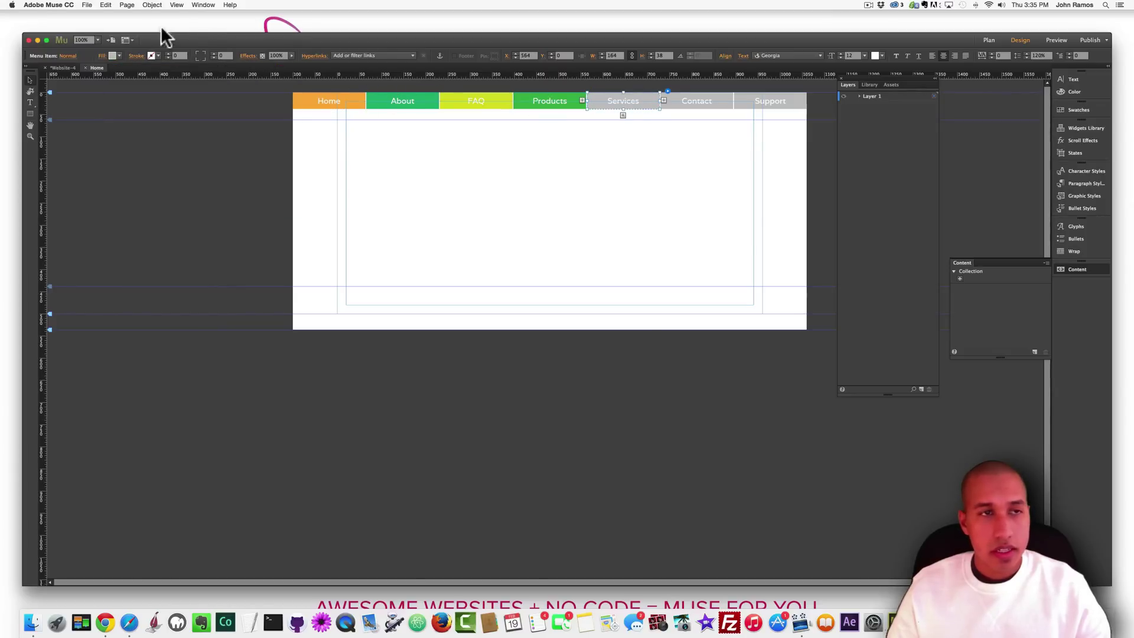
{"action": "left_click", "coordinate": [119, 54]}
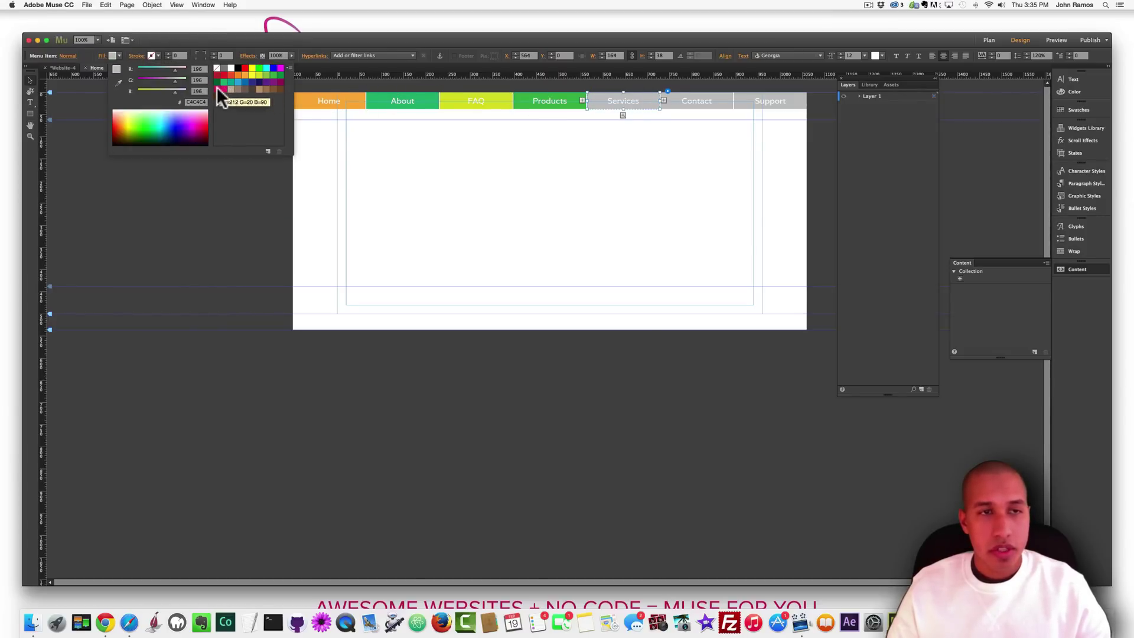
{"action": "left_click", "coordinate": [216, 89]}
{"action": "left_click", "coordinate": [698, 105]}
{"action": "left_click", "coordinate": [673, 104]}
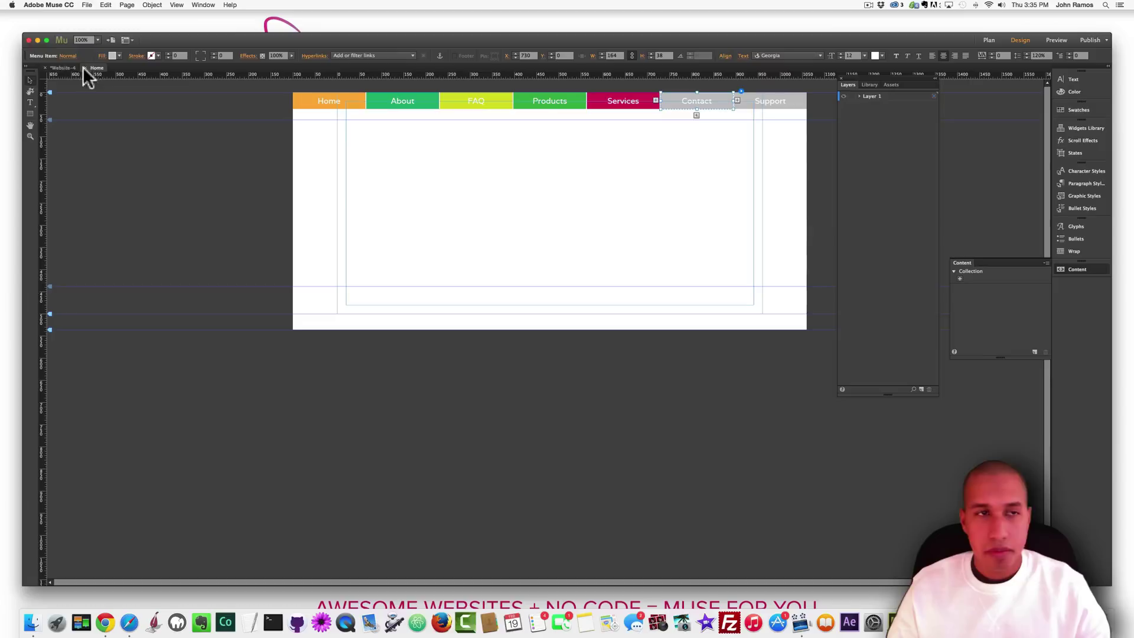
{"action": "left_click", "coordinate": [112, 56]}
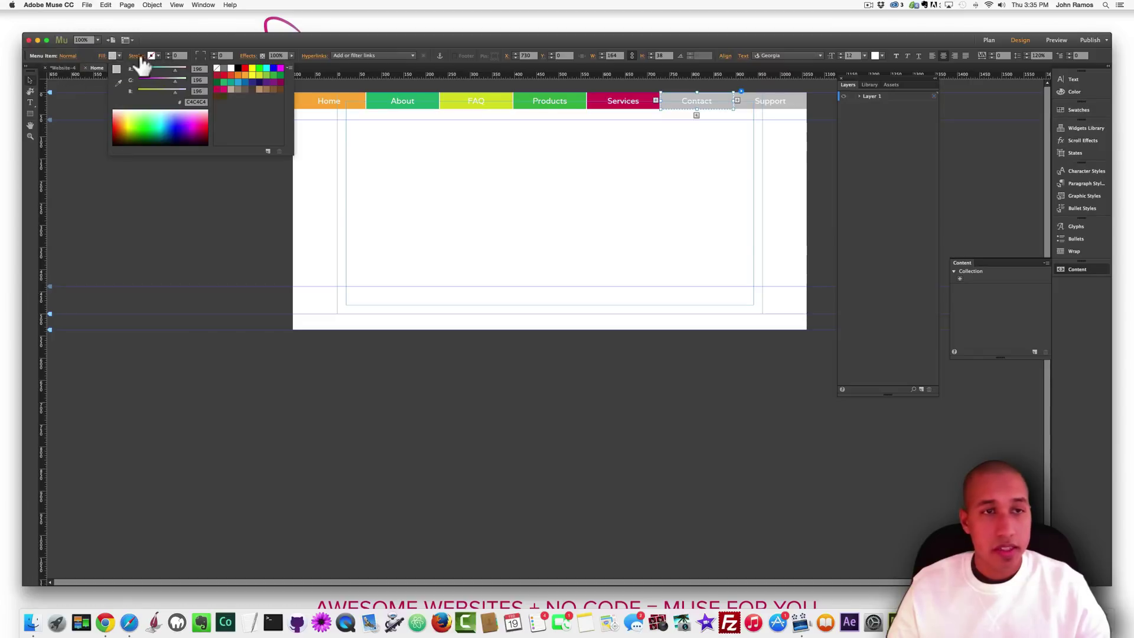
{"action": "left_click", "coordinate": [266, 68]}
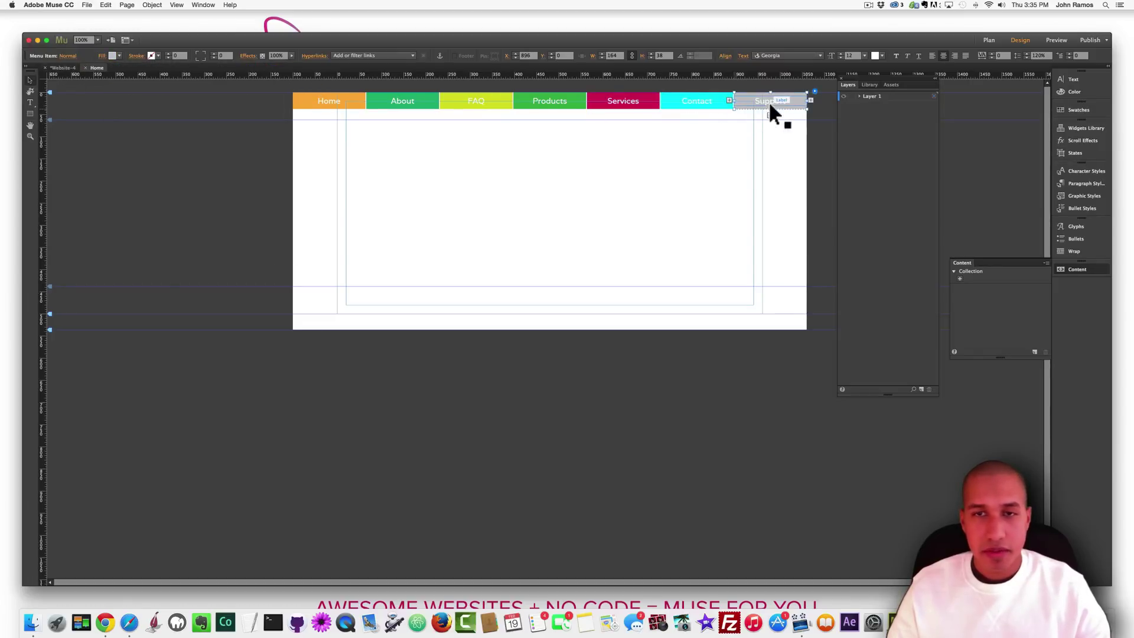
Step: Fill the Support menu item with bright green 00FF00
{"action": "left_click", "coordinate": [113, 56]}
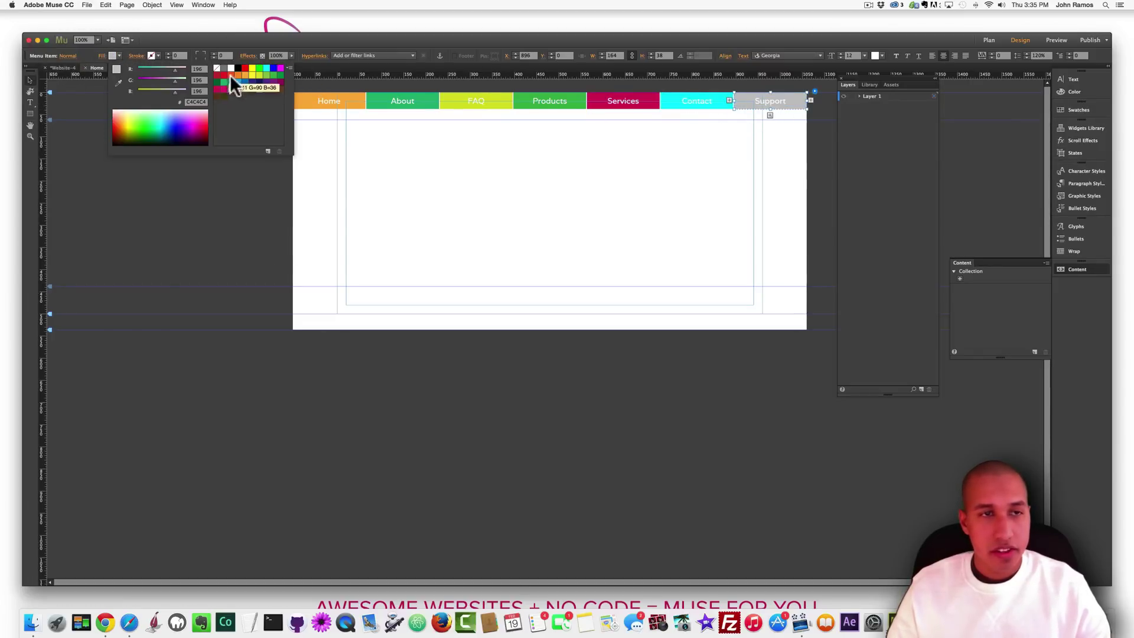
{"action": "left_click", "coordinate": [259, 68]}
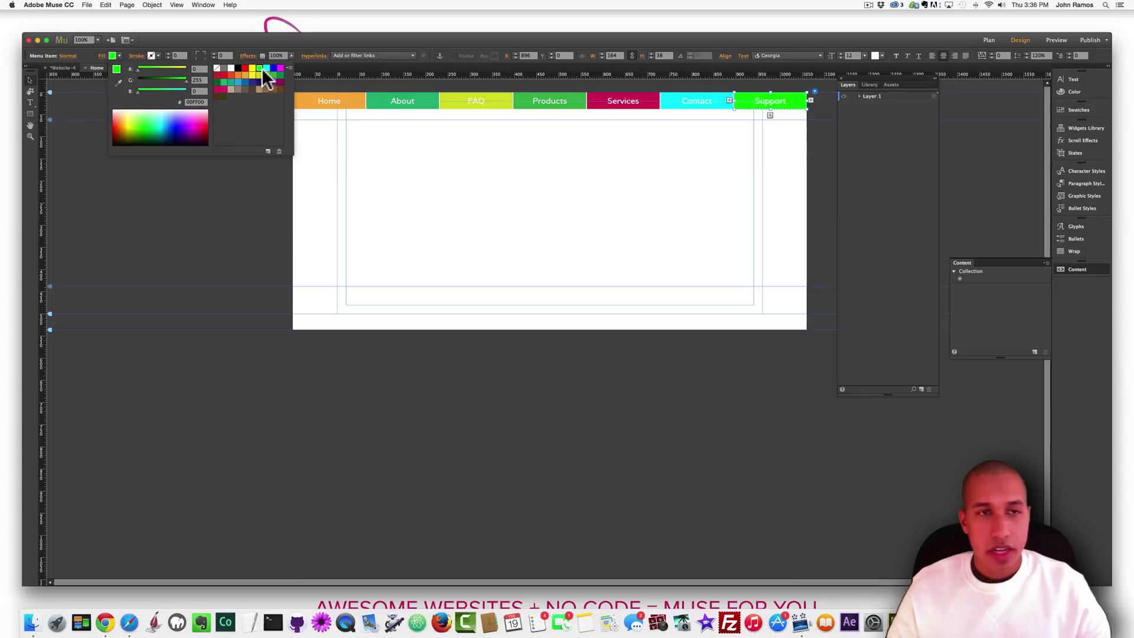
{"action": "left_click", "coordinate": [497, 136]}
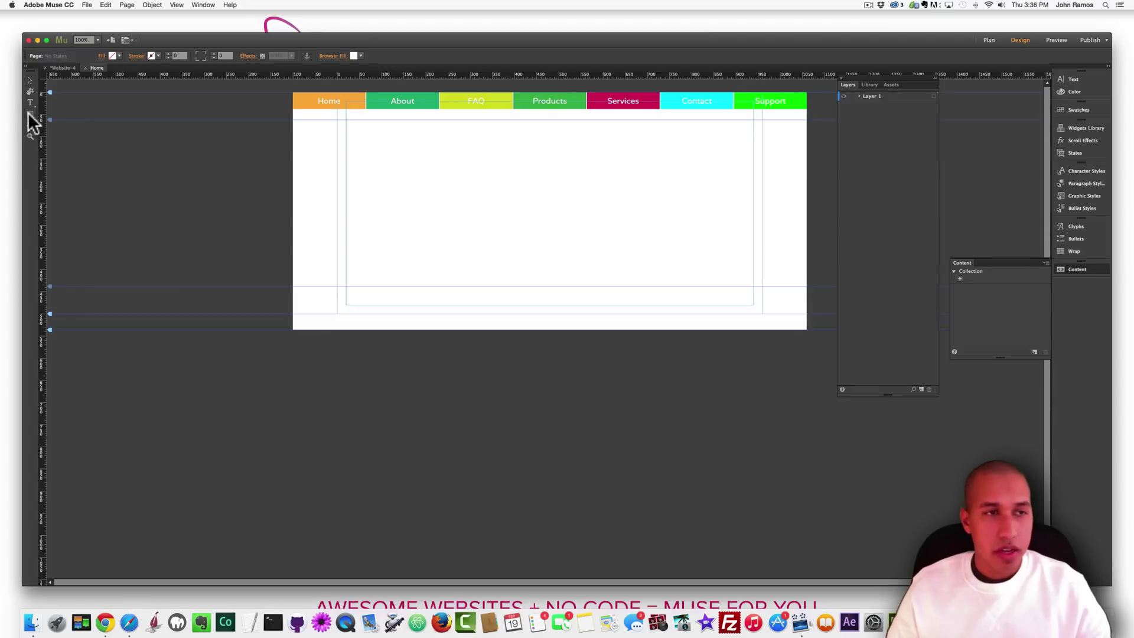
Step: Draw a rectangle below the menu, set its height to 300 px, stretch it to full browser width and place it at Y 259
{"action": "left_click_drag", "start_coordinate": [294, 149], "coordinate": [807, 290]}
{"action": "left_click", "coordinate": [30, 80]}
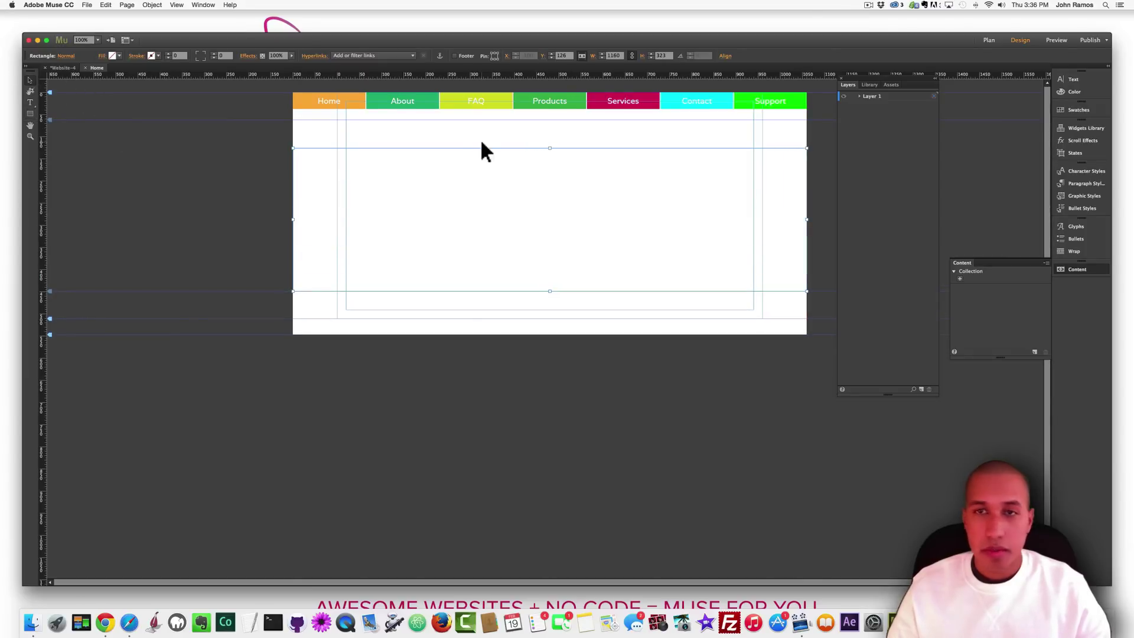
{"action": "left_click", "coordinate": [660, 56]}
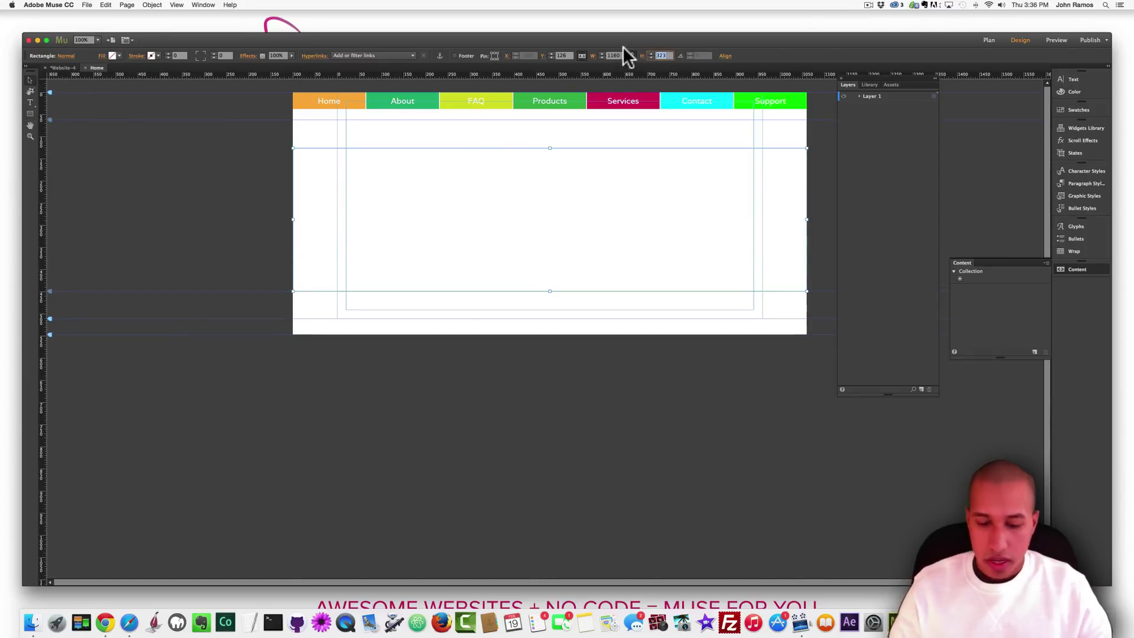
{"action": "type", "text": "300"}
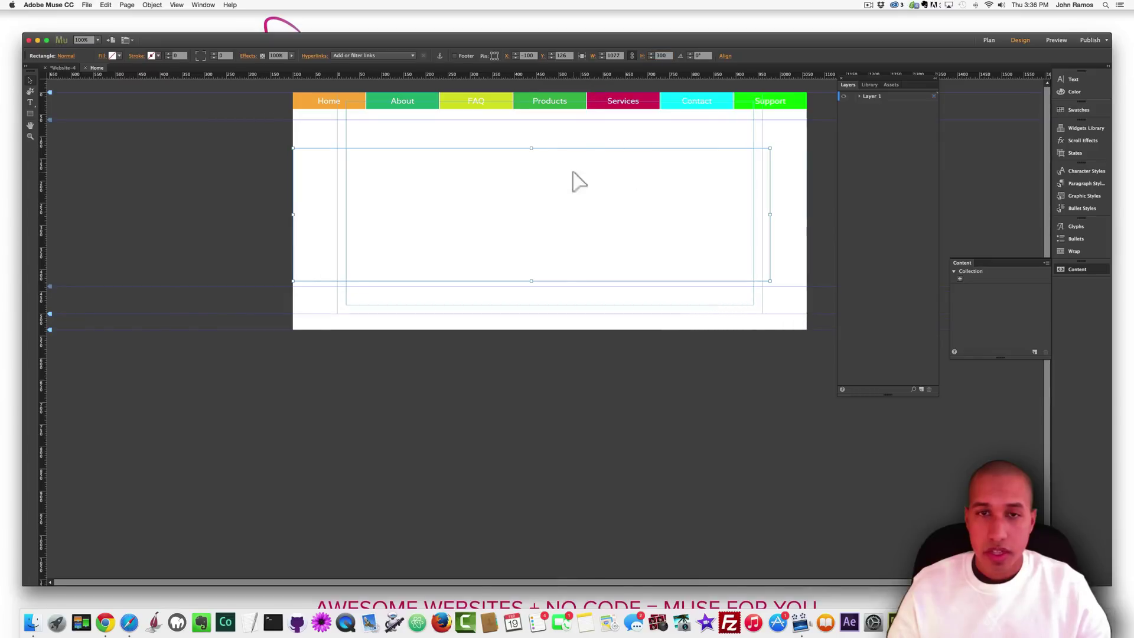
{"action": "left_click", "coordinate": [582, 56]}
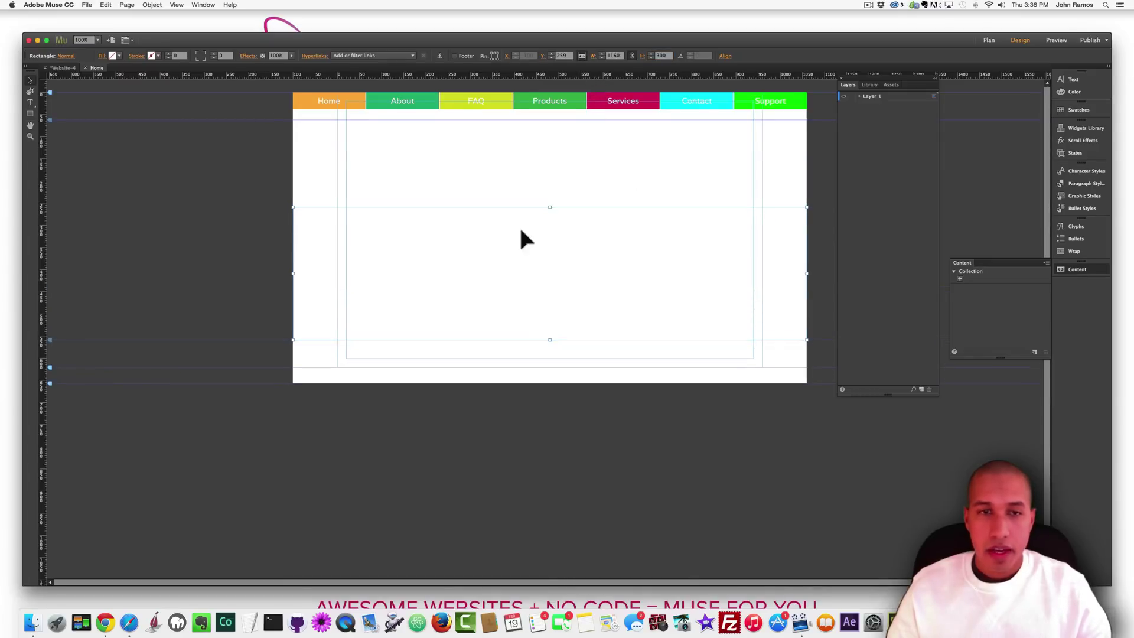
Step: Fill the rectangle with the same bright green as the Support item and move it down the page to Y 674
{"action": "left_click", "coordinate": [112, 57]}
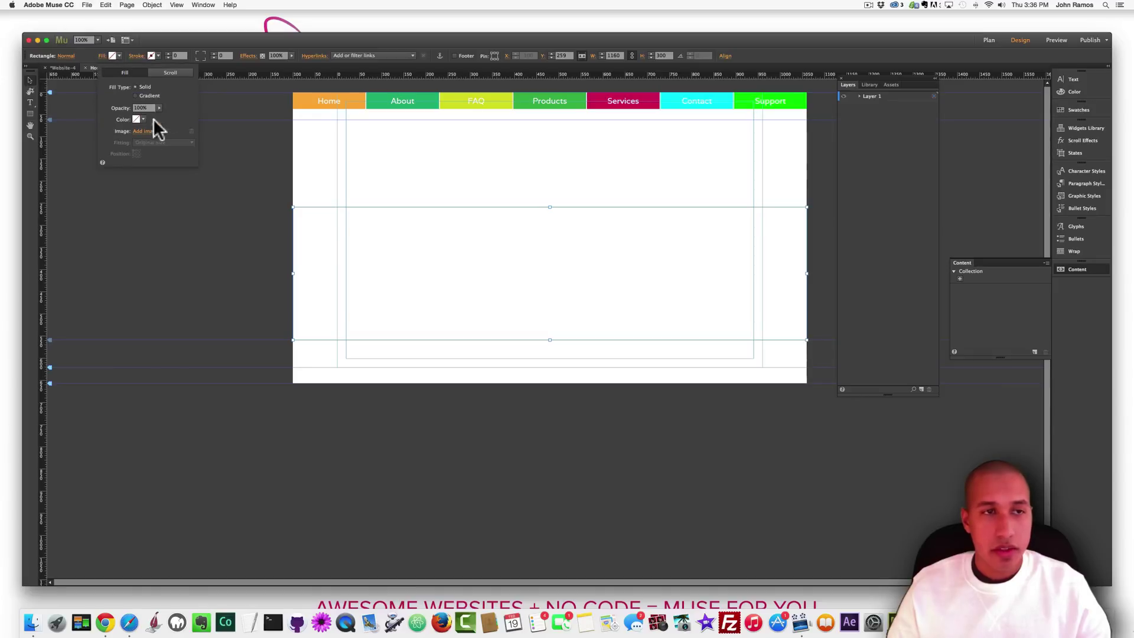
{"action": "left_click", "coordinate": [112, 55]}
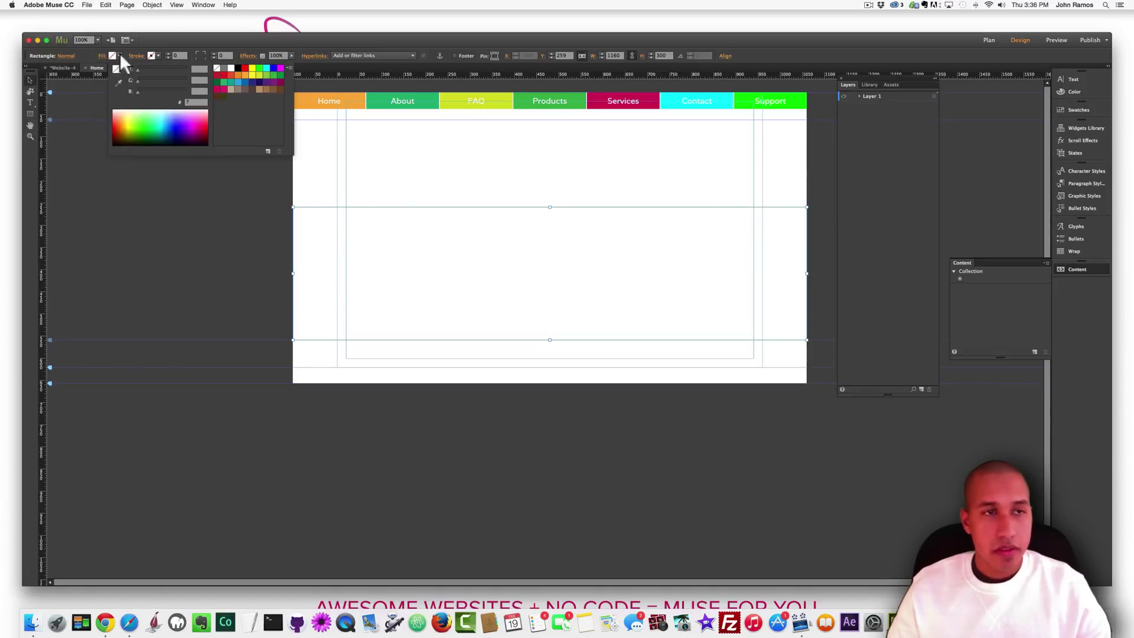
{"action": "left_click", "coordinate": [752, 96]}
{"action": "left_click", "coordinate": [116, 218]}
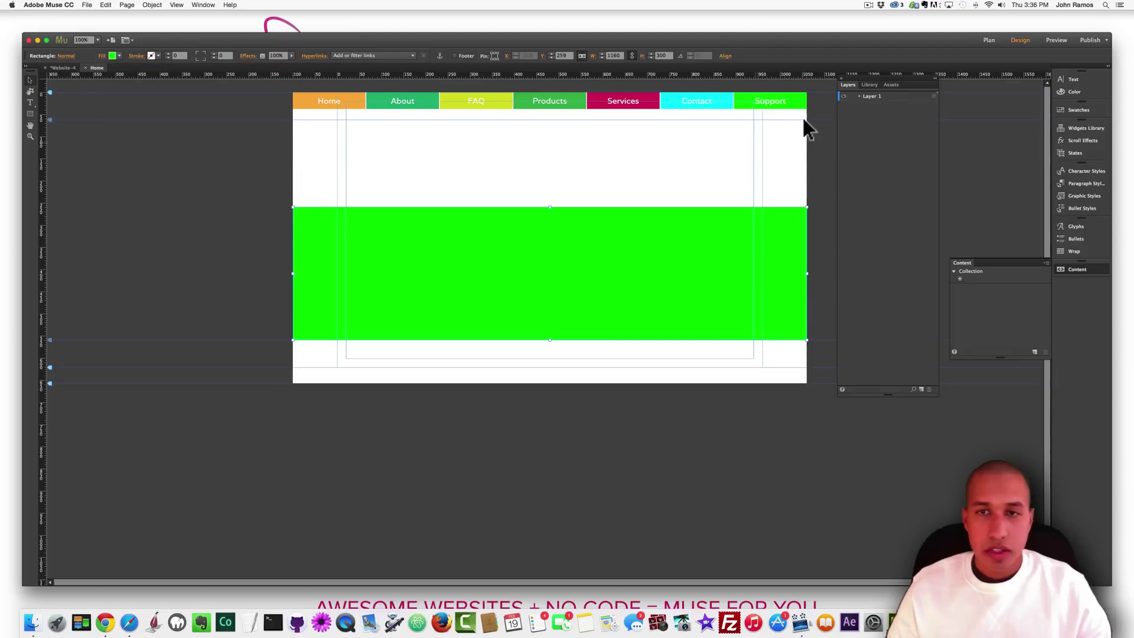
{"action": "left_click_drag", "start_coordinate": [590, 297], "coordinate": [569, 474]}
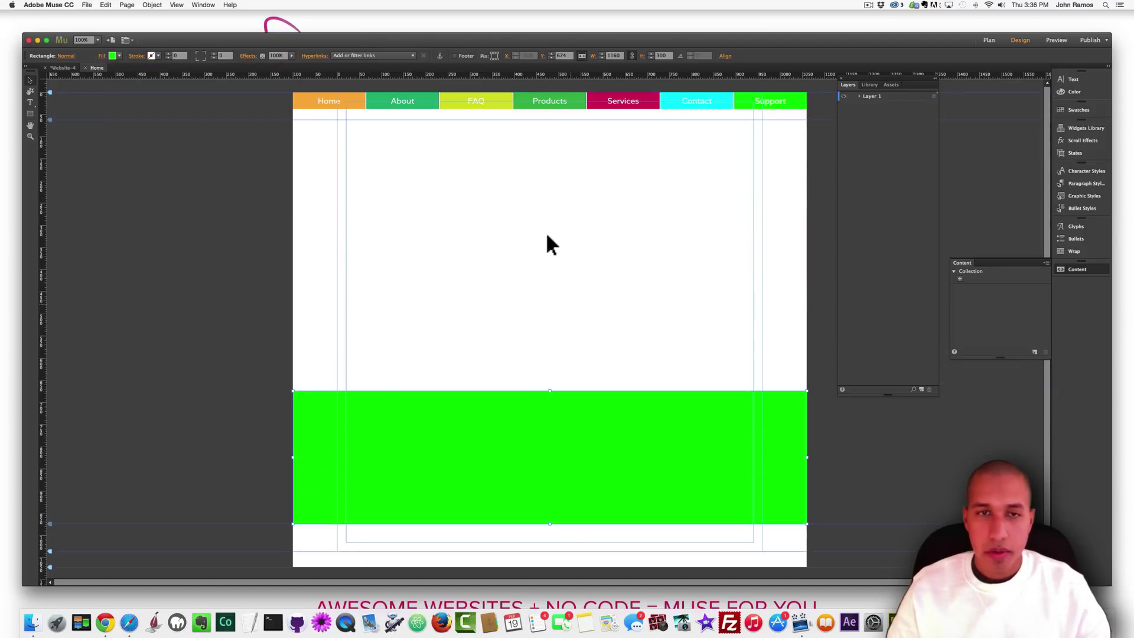
Step: Duplicate the green full-width rectangle and place the copy between the menu and the original
{"action": "left_click", "coordinate": [462, 99]}
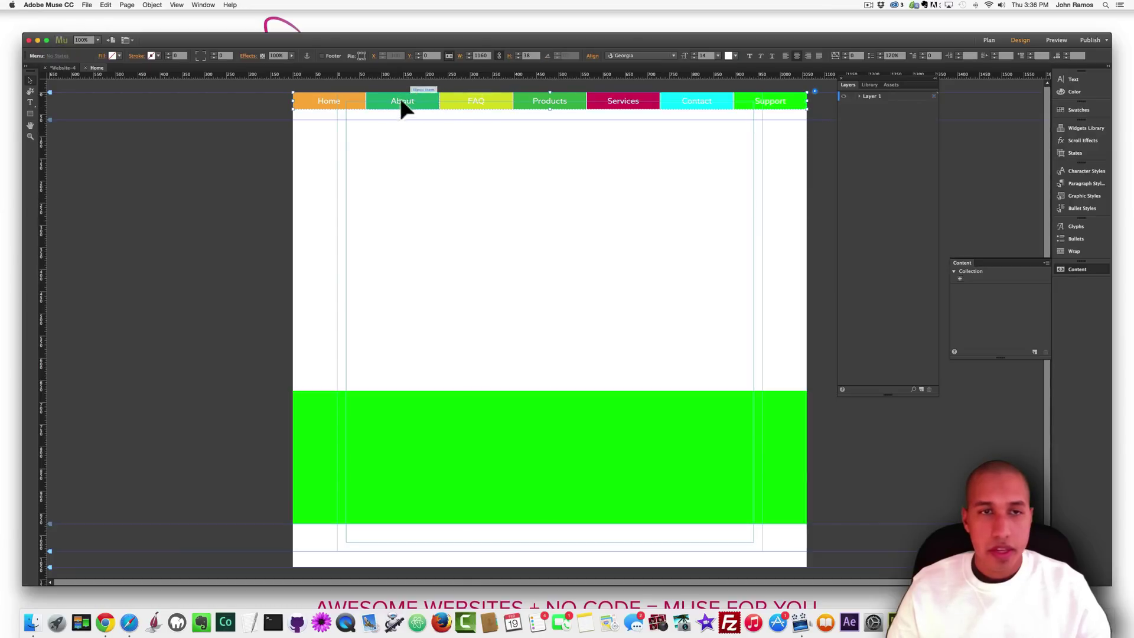
{"action": "left_click", "coordinate": [398, 97]}
{"action": "left_click", "coordinate": [442, 412]}
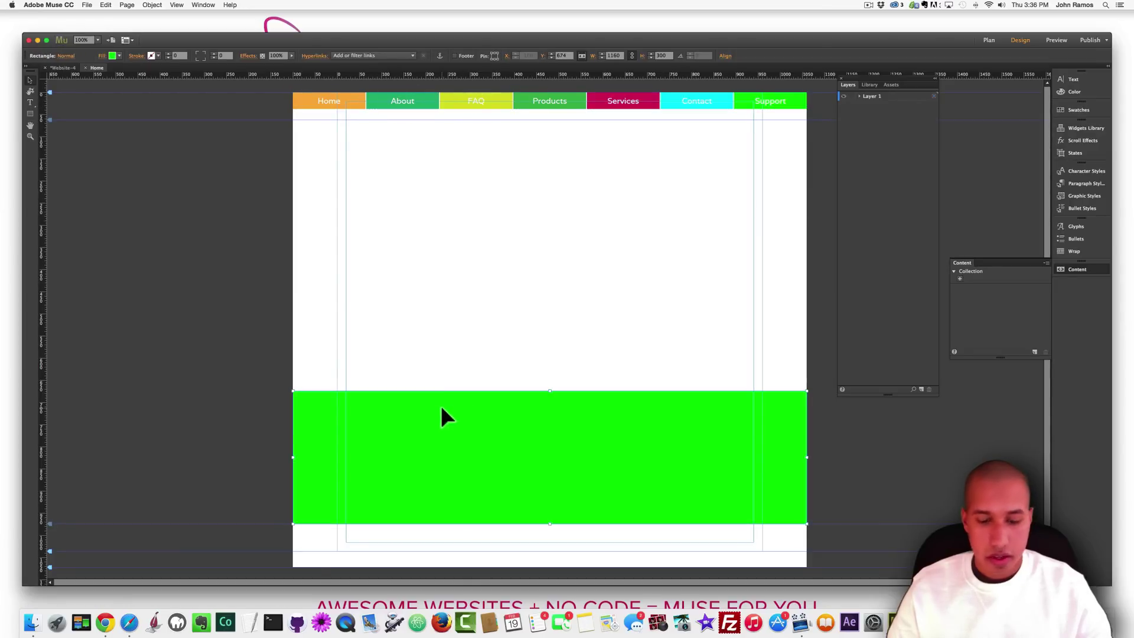
{"action": "key", "text": "super+c"}
{"action": "key", "text": "super+v"}
{"action": "left_click_drag", "start_coordinate": [511, 329], "coordinate": [509, 281]}
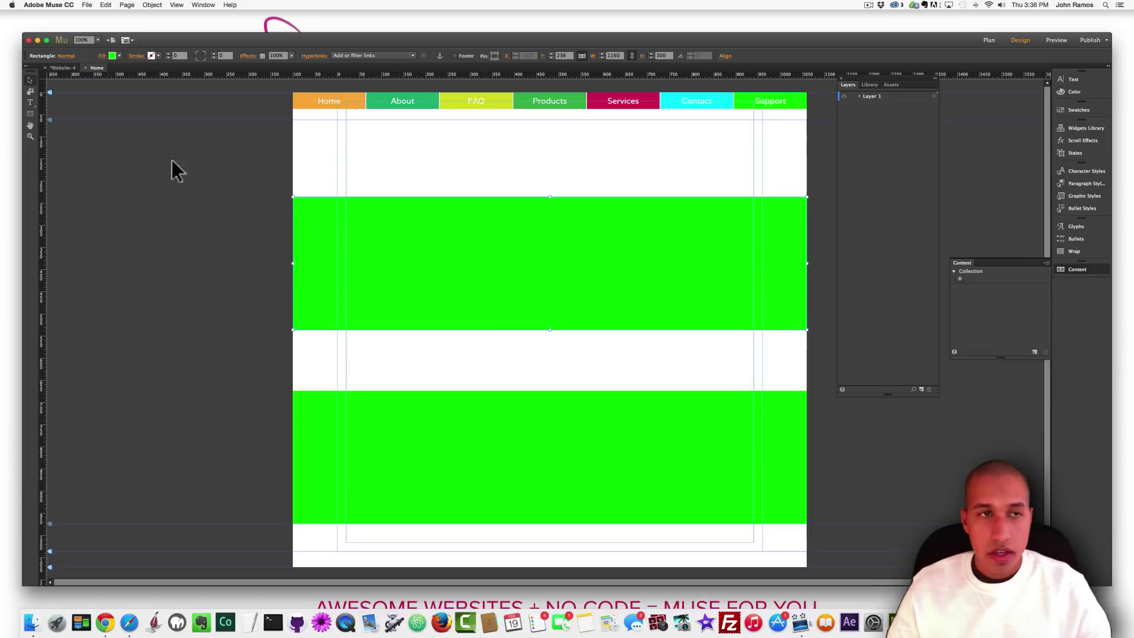
Step: Fill the copied rectangle with the orange sampled from the Home menu item
{"action": "left_click", "coordinate": [117, 56]}
{"action": "left_click", "coordinate": [118, 85]}
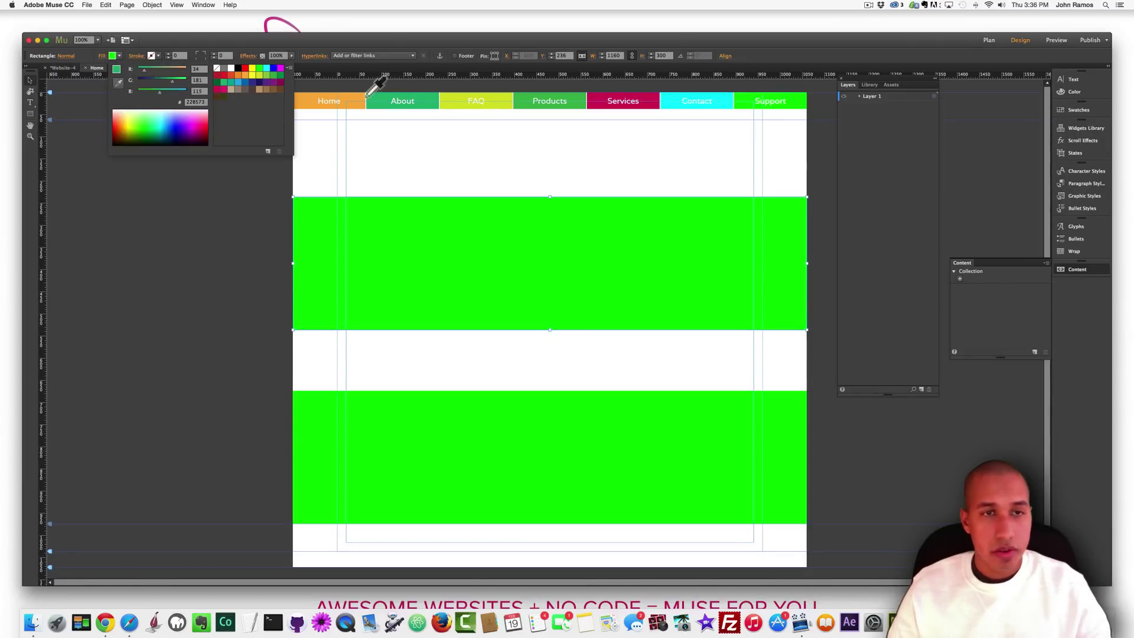
{"action": "left_click", "coordinate": [355, 101]}
{"action": "left_click", "coordinate": [109, 194]}
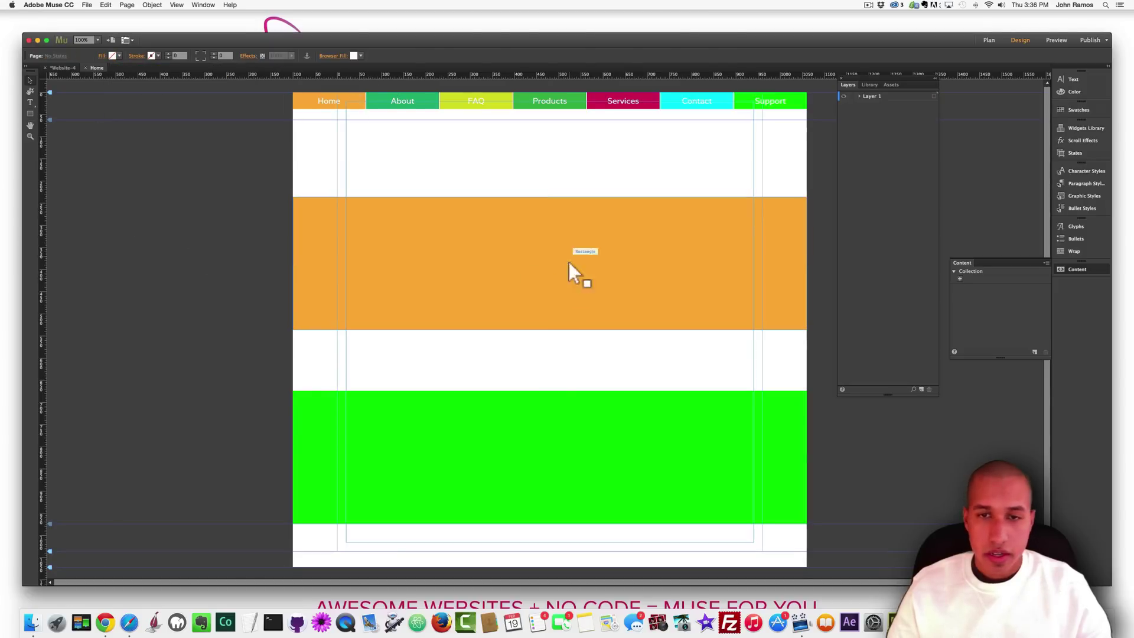
Step: Move the orange rectangle down the page, leaving a white gap between it and the green section above
{"action": "left_click_drag", "start_coordinate": [568, 263], "coordinate": [568, 437]}
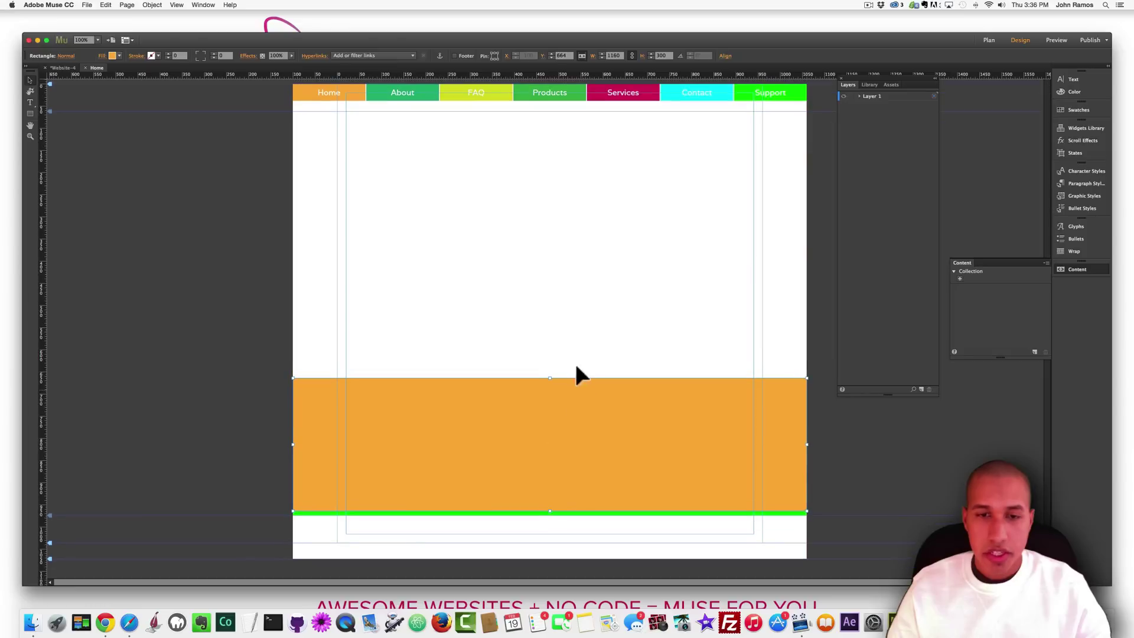
{"action": "left_click_drag", "start_coordinate": [577, 378], "coordinate": [543, 535]}
{"action": "scroll", "coordinate": [587, 342], "scroll_direction": "down", "scroll_amount": 5}
{"action": "left_click", "coordinate": [587, 342]}
{"action": "left_click_drag", "start_coordinate": [607, 470], "coordinate": [615, 519]}
{"action": "scroll", "coordinate": [613, 516], "scroll_direction": "up", "scroll_amount": 5}
Step: Place an anchor at the centre of the green section's top edge and name it Green
{"action": "left_click", "coordinate": [640, 399]}
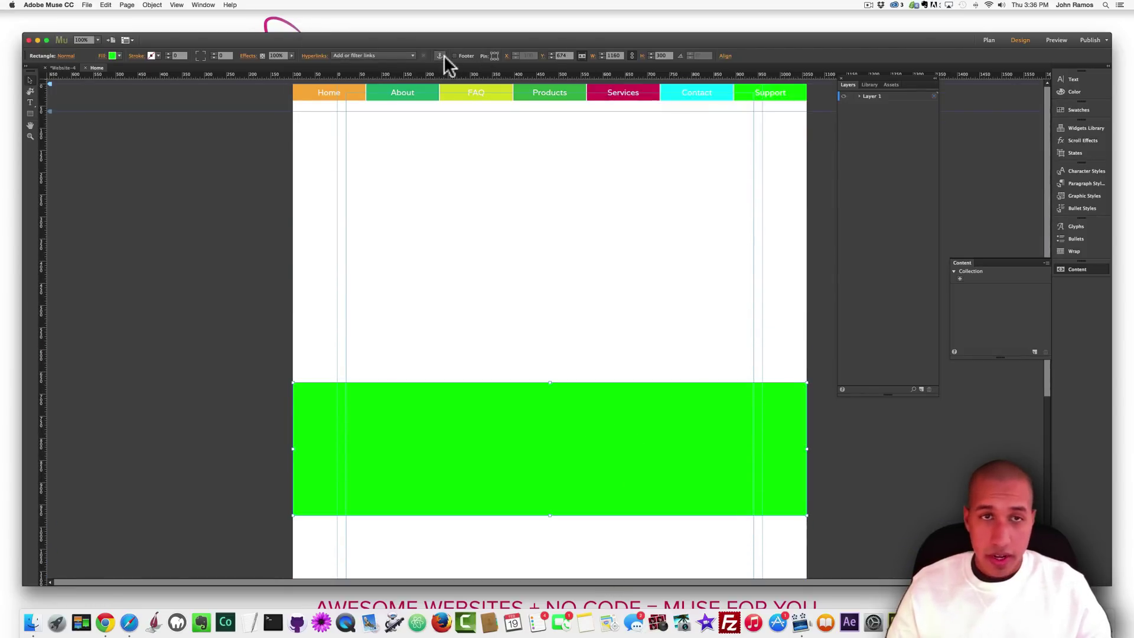
{"action": "left_click", "coordinate": [551, 388]}
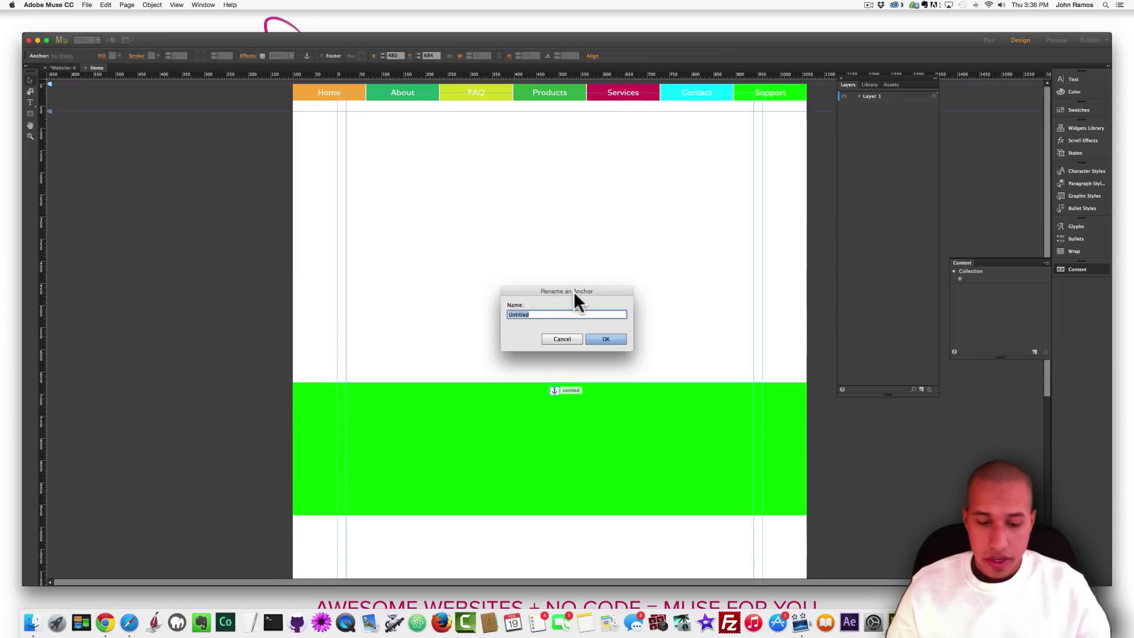
{"action": "type", "text": "Green"}
{"action": "key", "text": "Return"}
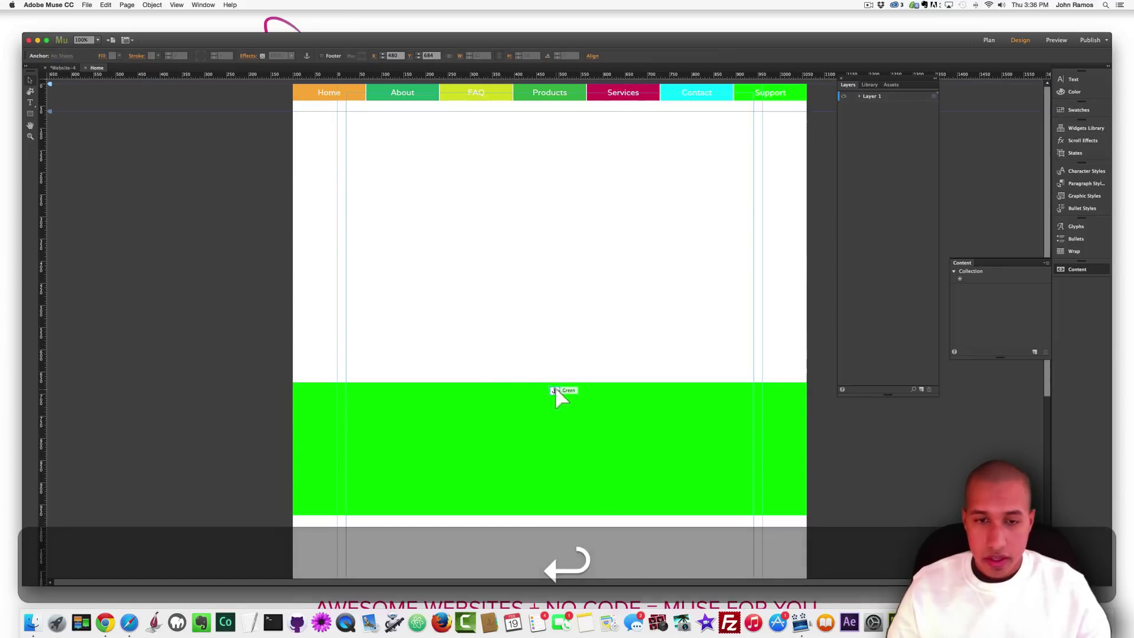
Step: Place an anchor named Orange at the orange section's top edge and centre it horizontally
{"action": "scroll", "coordinate": [551, 383], "scroll_direction": "down", "scroll_amount": 5}
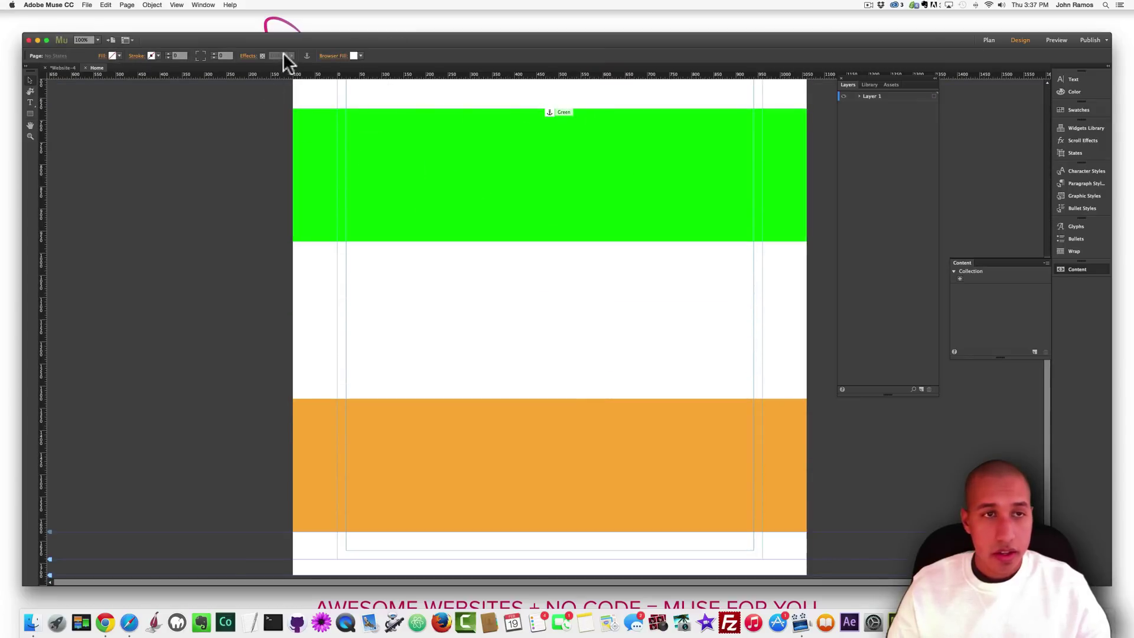
{"action": "left_click_drag", "start_coordinate": [307, 56], "coordinate": [568, 394]}
{"action": "type", "text": "Orange"}
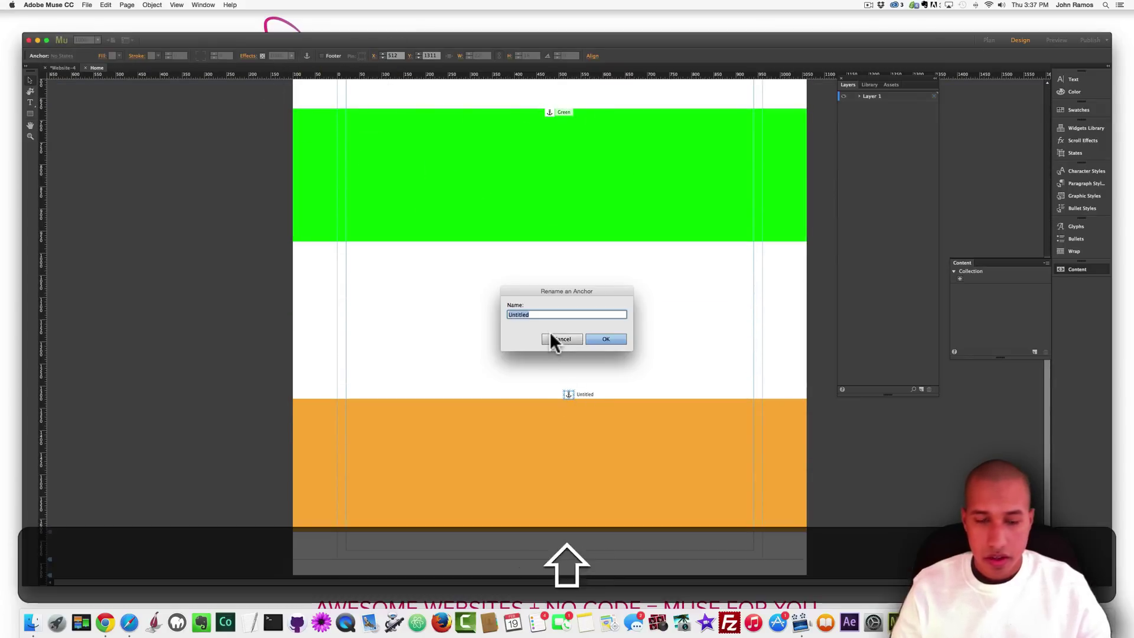
{"action": "key", "text": "Return"}
{"action": "left_click_drag", "start_coordinate": [569, 395], "coordinate": [549, 398]}
Step: Link the Support menu item to the Green anchor
{"action": "scroll", "coordinate": [552, 393], "scroll_direction": "up", "scroll_amount": 3}
{"action": "scroll", "coordinate": [553, 386], "scroll_direction": "up", "scroll_amount": 10}
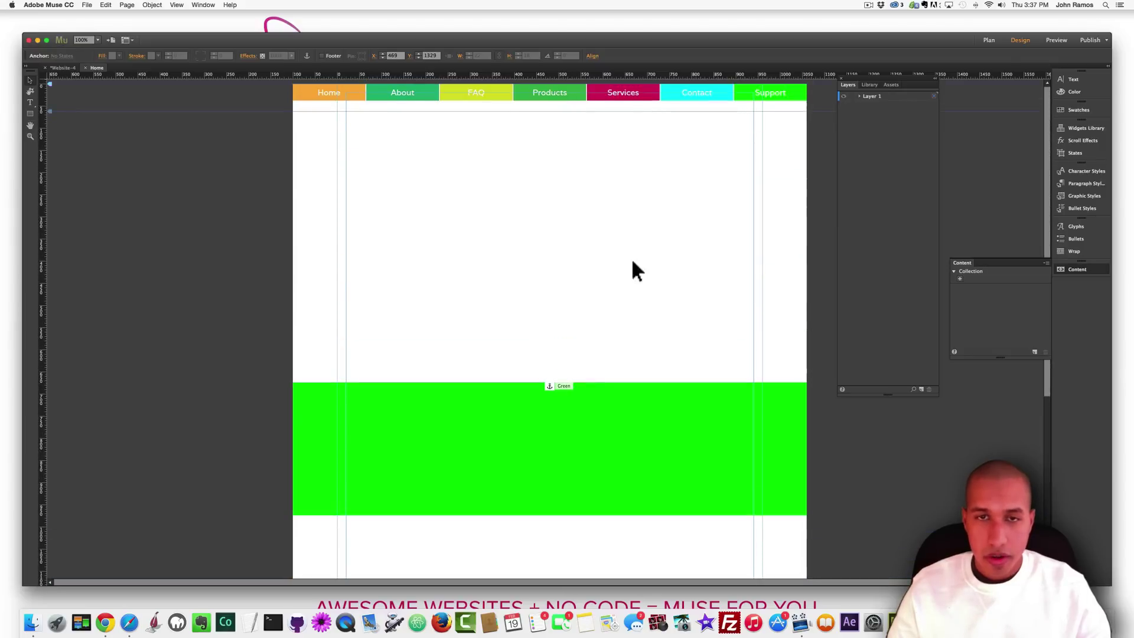
{"action": "left_click", "coordinate": [748, 98]}
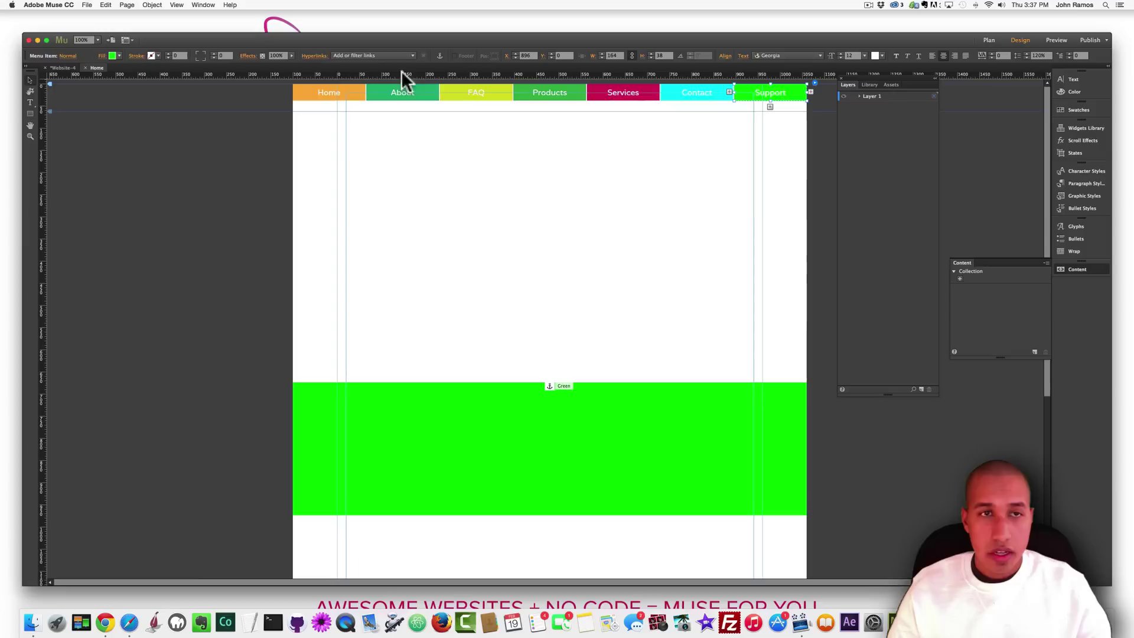
{"action": "left_click", "coordinate": [362, 55]}
{"action": "left_click", "coordinate": [360, 104]}
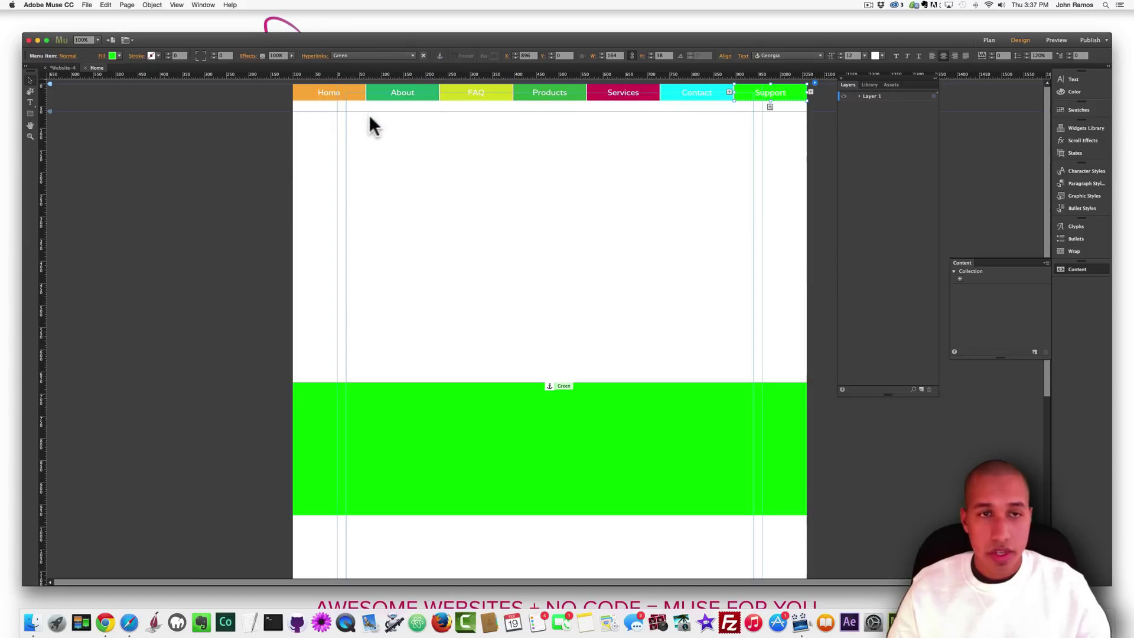
Step: Link the Home menu item to the Orange anchor
{"action": "scroll", "coordinate": [456, 209], "scroll_direction": "down", "scroll_amount": 8}
{"action": "scroll", "coordinate": [456, 209], "scroll_direction": "up", "scroll_amount": 8}
{"action": "left_click", "coordinate": [349, 92]}
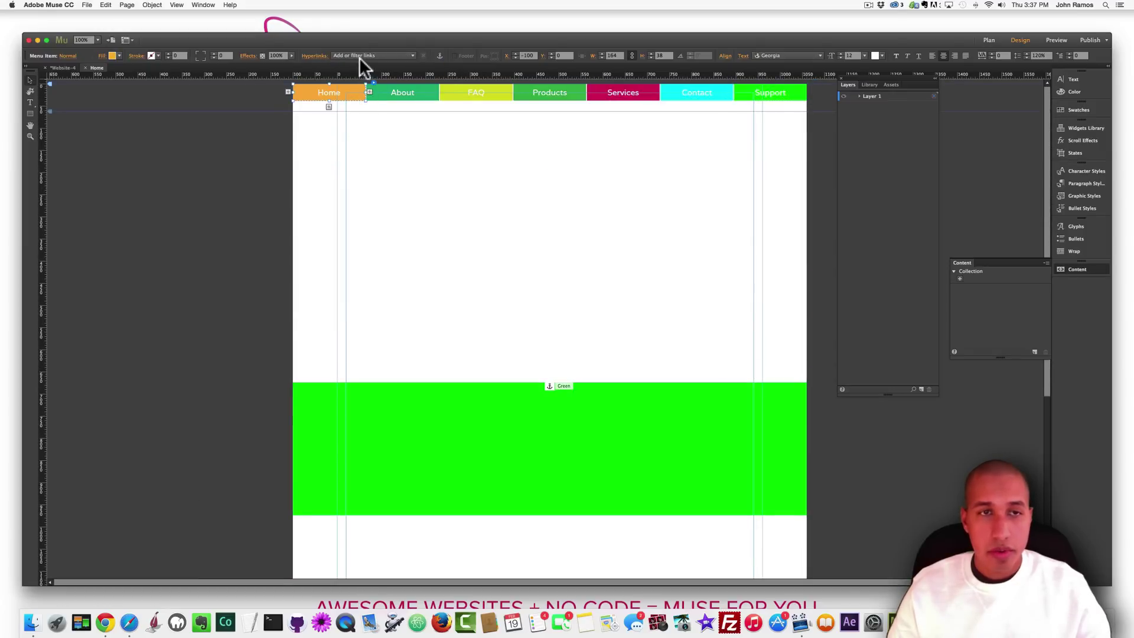
{"action": "left_click", "coordinate": [358, 56]}
{"action": "left_click", "coordinate": [367, 117]}
{"action": "left_click", "coordinate": [426, 183]}
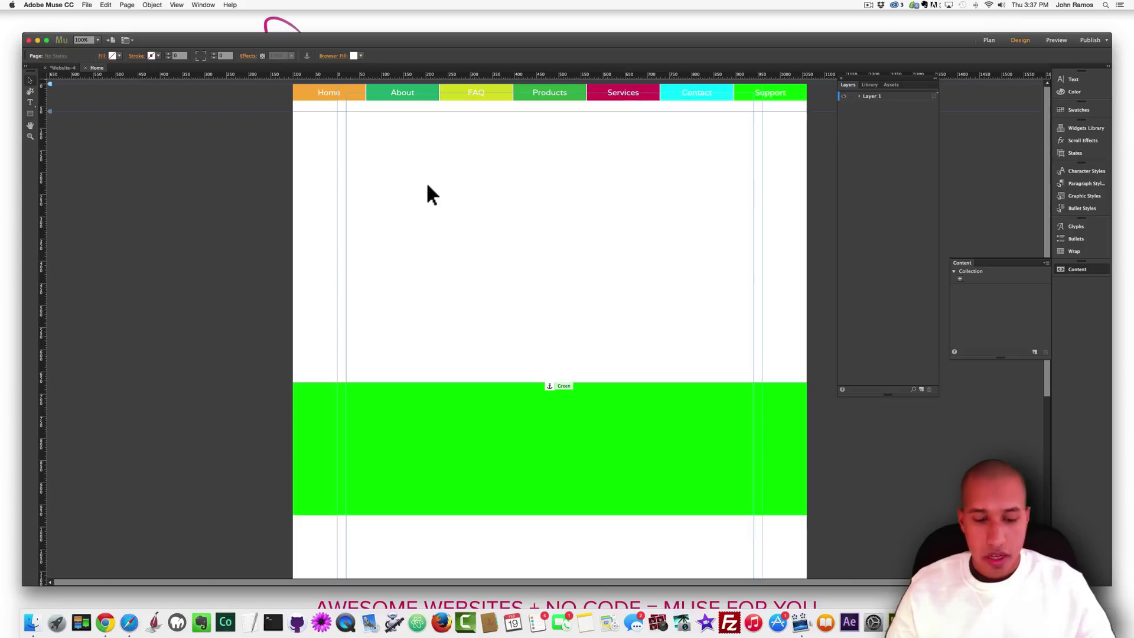
Step: Preview the page in Chrome, allowing incoming network connections, and test the Support and Home menu links
{"action": "key", "text": "super+shift+e"}
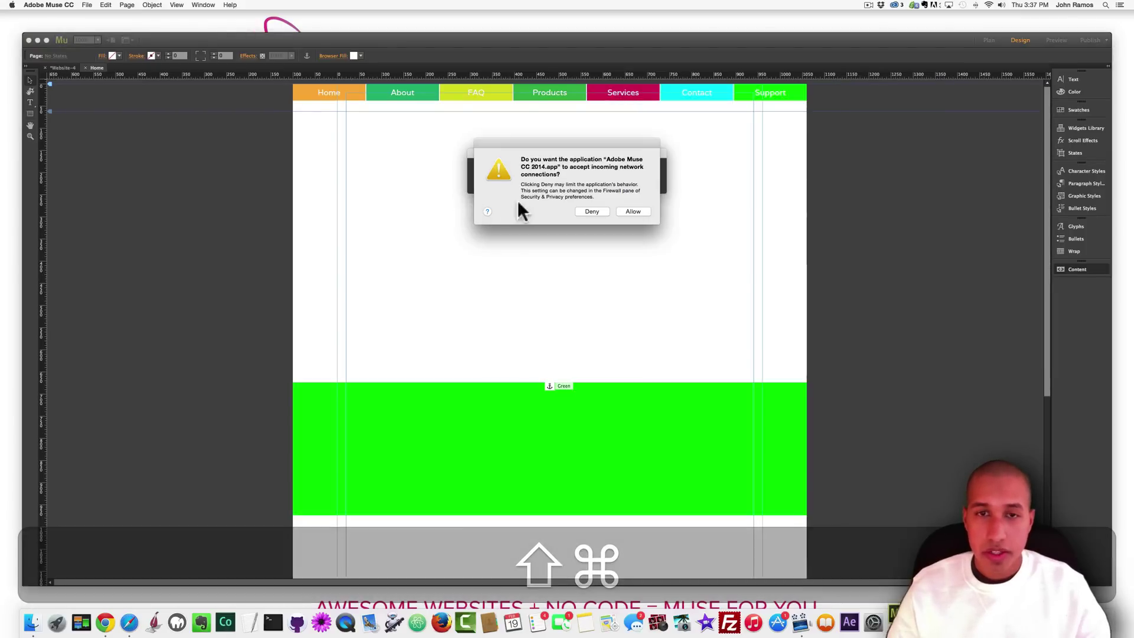
{"action": "left_click", "coordinate": [632, 212]}
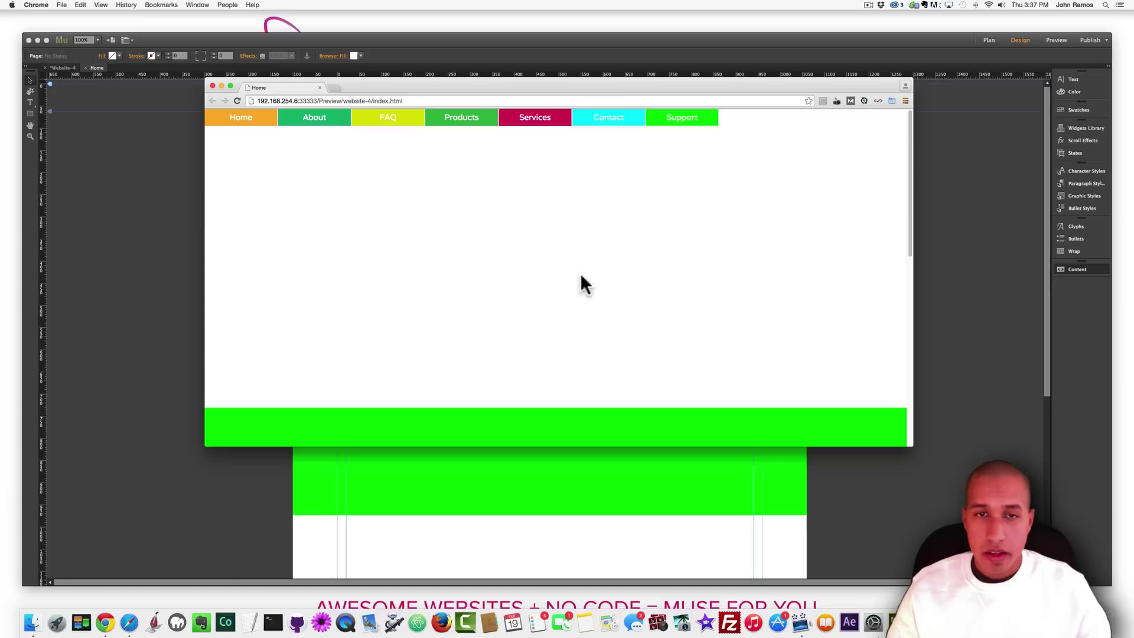
{"action": "left_click", "coordinate": [707, 124]}
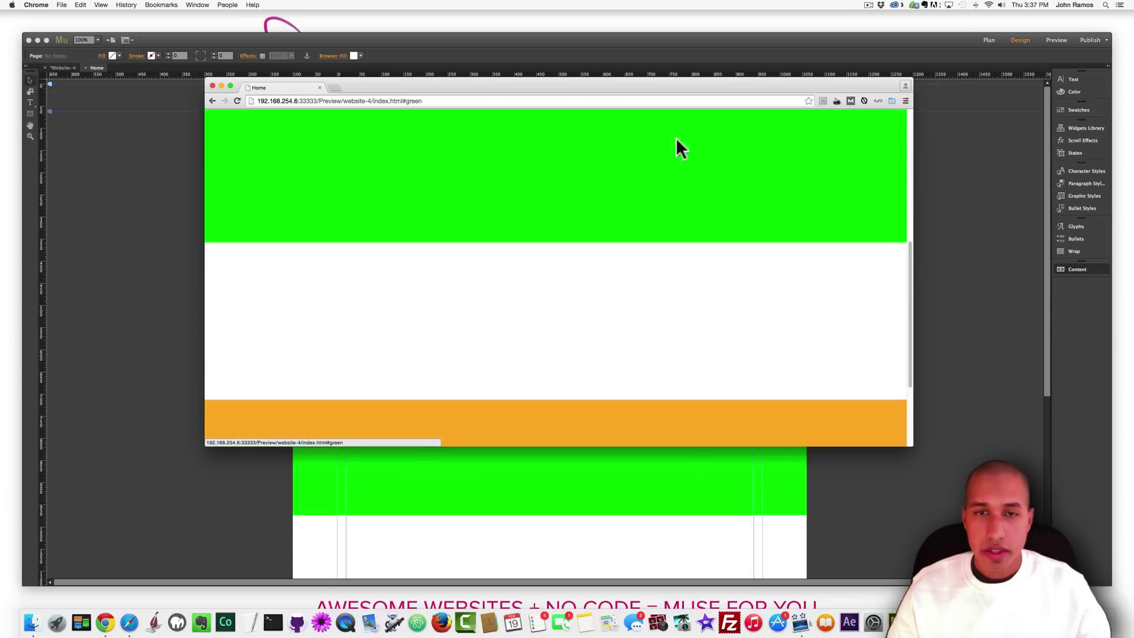
{"action": "scroll", "coordinate": [643, 160], "scroll_direction": "up", "scroll_amount": 10}
{"action": "left_click", "coordinate": [283, 117]}
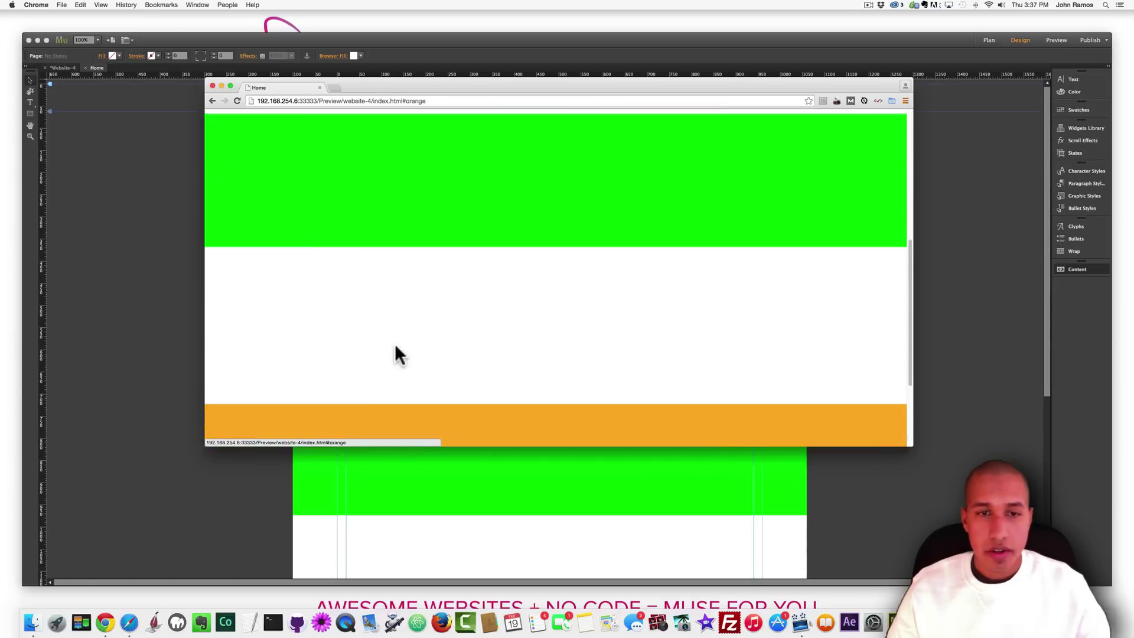
Step: Switch back to Muse and extend the bottom of the page well below the orange section
{"action": "left_click", "coordinate": [97, 295]}
{"action": "scroll", "coordinate": [195, 369], "scroll_direction": "down", "scroll_amount": 5}
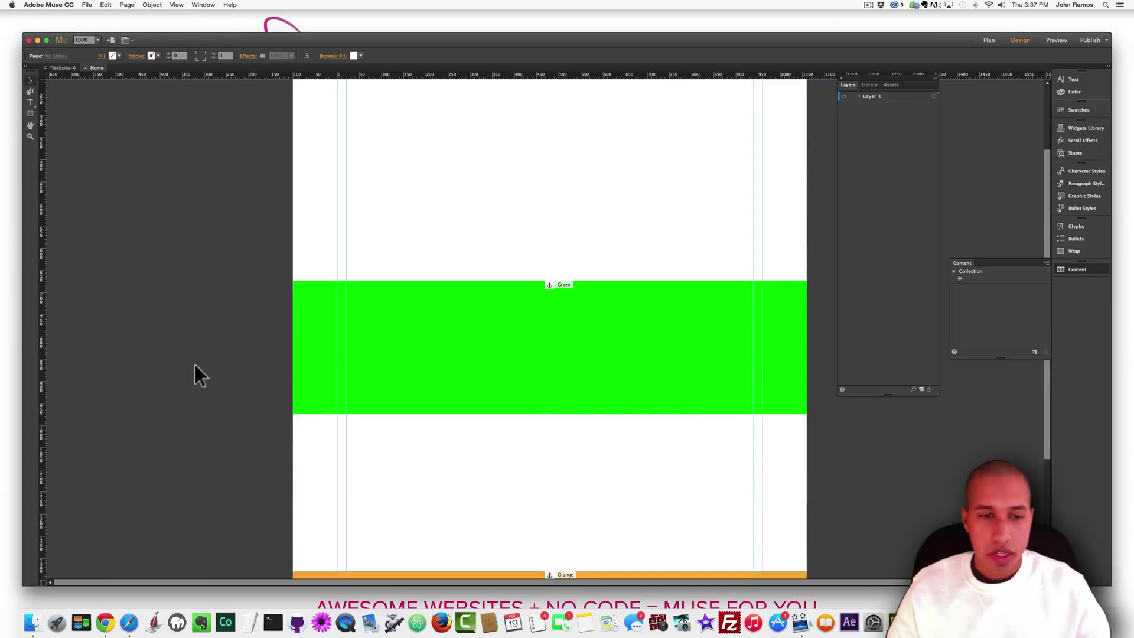
{"action": "left_click_drag", "start_coordinate": [50, 550], "coordinate": [51, 610]}
{"action": "scroll", "coordinate": [144, 394], "scroll_direction": "down", "scroll_amount": 2}
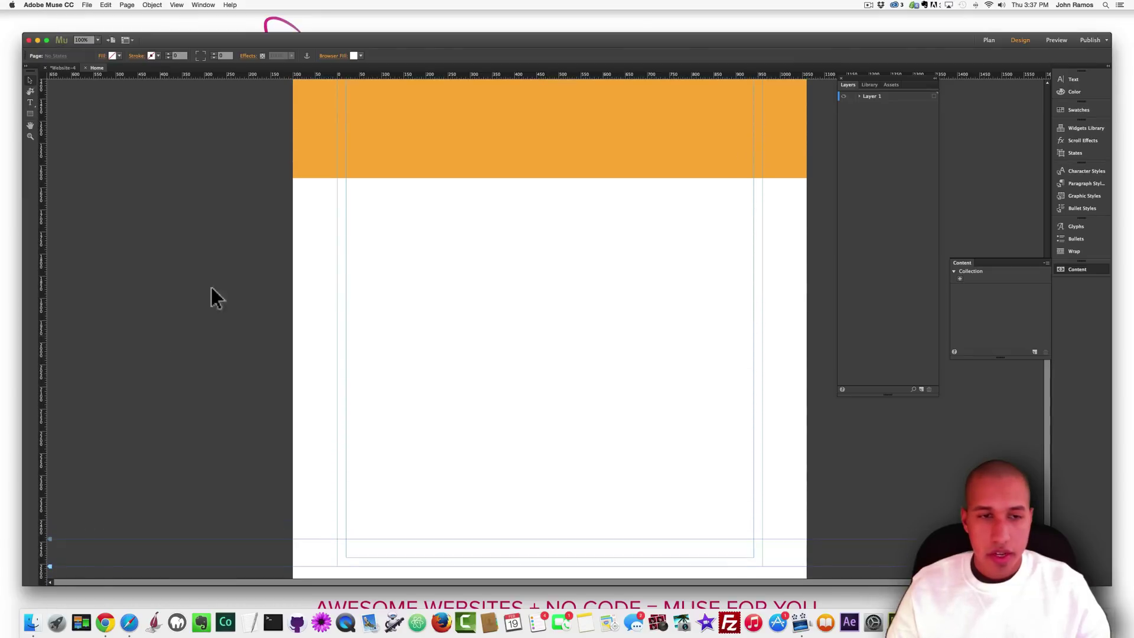
Step: Preview the extended page in Chrome and test where the Home and Support links scroll to
{"action": "key", "text": "shift+super+e"}
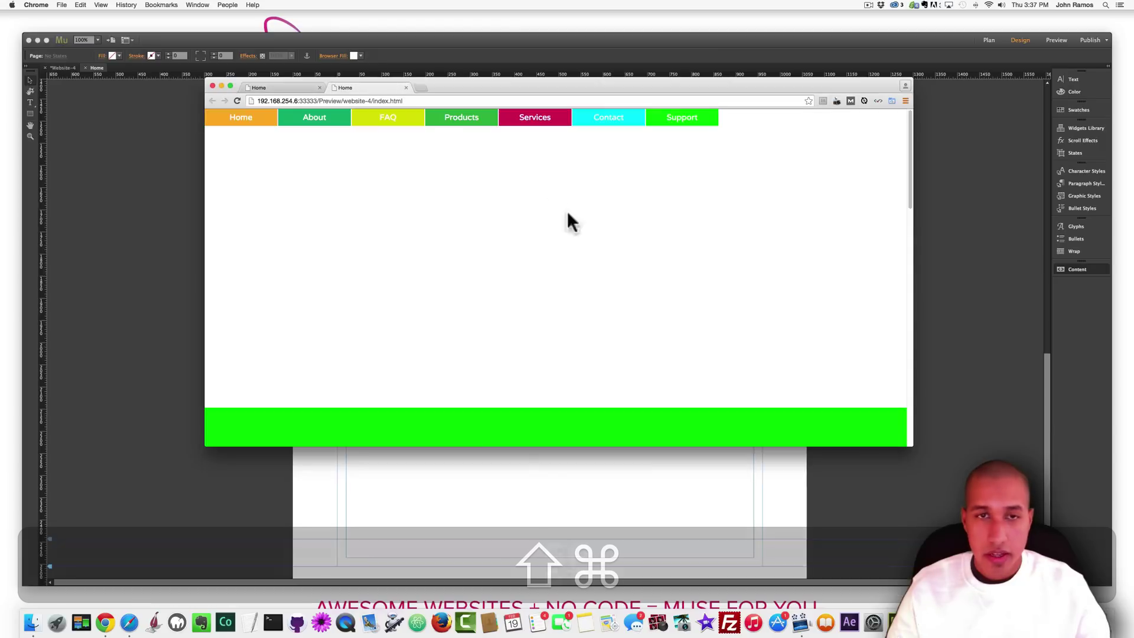
{"action": "left_click", "coordinate": [266, 125]}
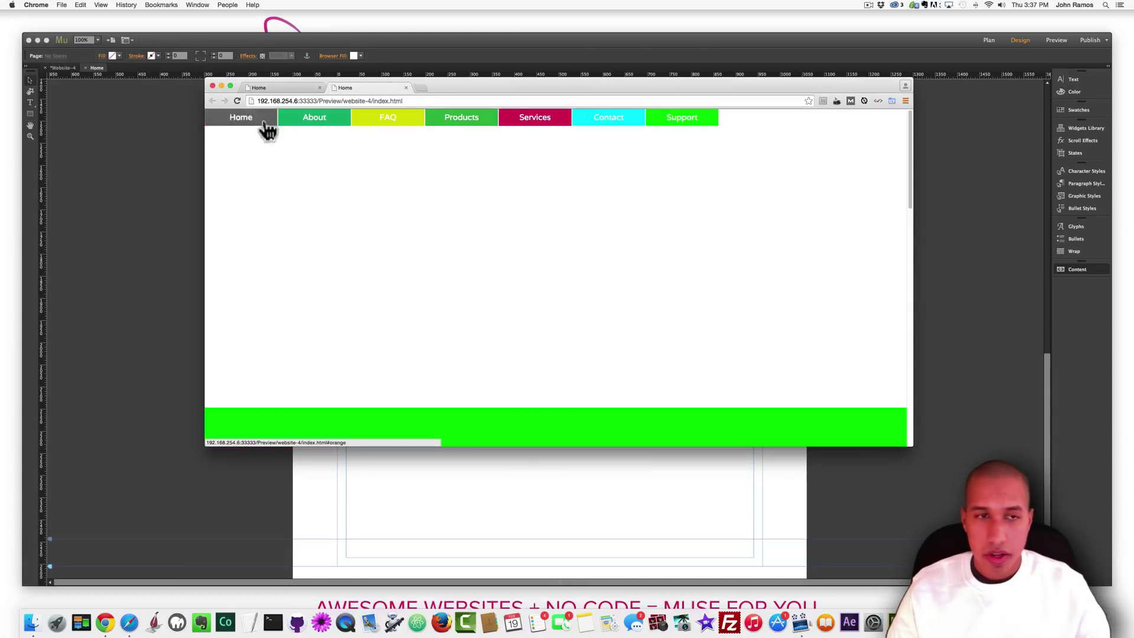
{"action": "left_click", "coordinate": [458, 162]}
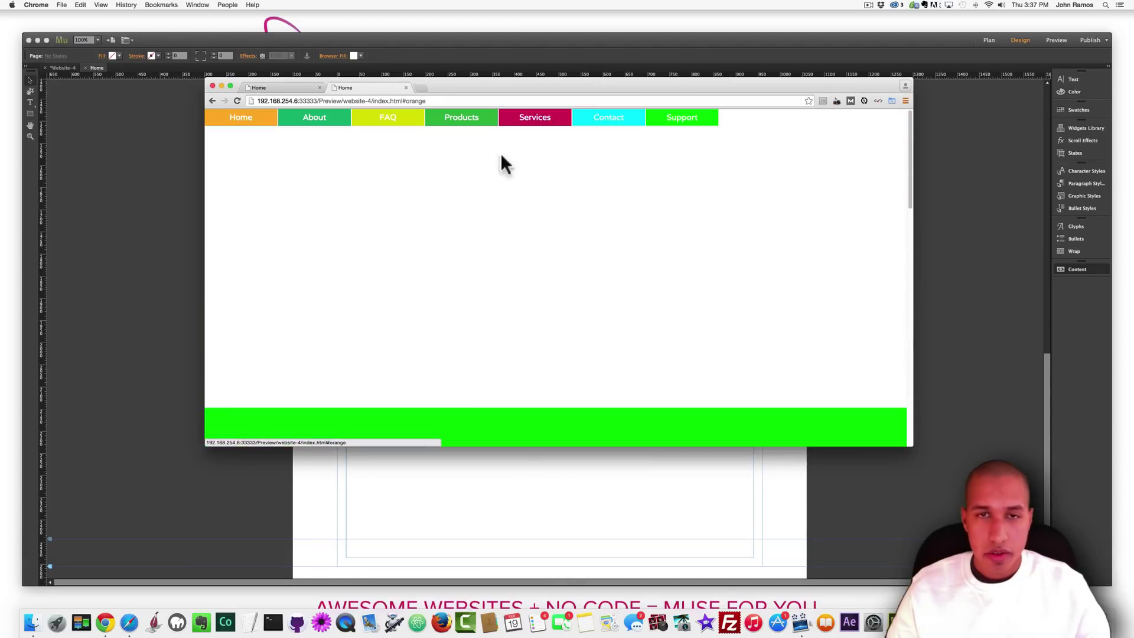
{"action": "scroll", "coordinate": [660, 289], "scroll_direction": "down", "scroll_amount": 5}
{"action": "scroll", "coordinate": [551, 175], "scroll_direction": "up", "scroll_amount": 5}
{"action": "left_click", "coordinate": [673, 118]}
{"action": "scroll", "coordinate": [620, 340], "scroll_direction": "down", "scroll_amount": 3}
{"action": "scroll", "coordinate": [615, 321], "scroll_direction": "up", "scroll_amount": 5}
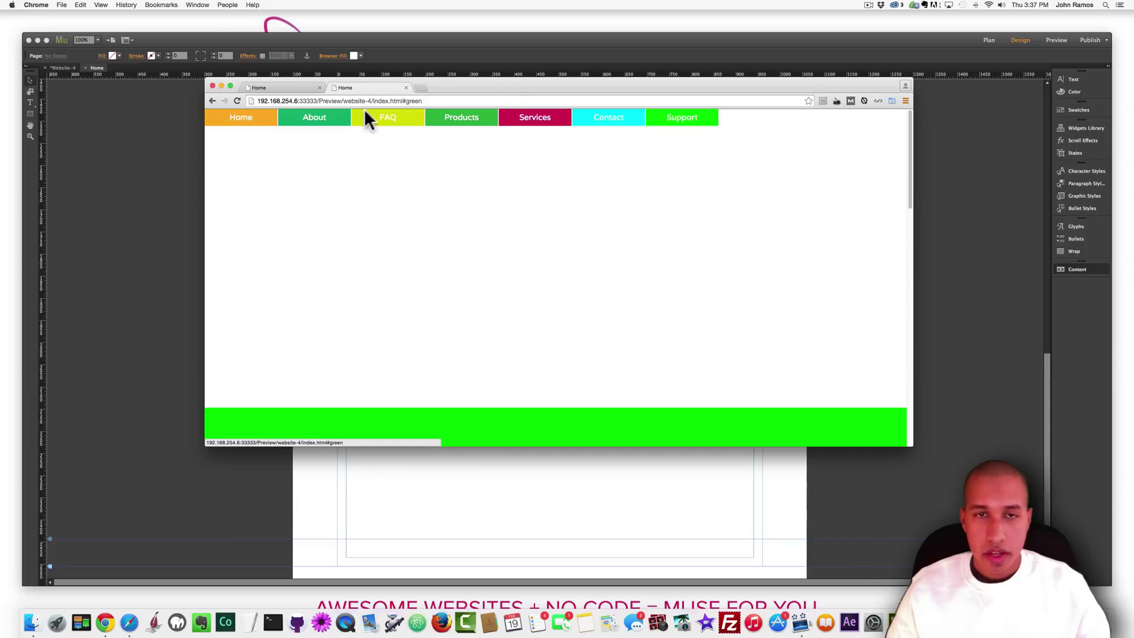
Step: Switch back to Muse, take the menu off full browser width so it sits centred, and preview the page
{"action": "left_click", "coordinate": [154, 204]}
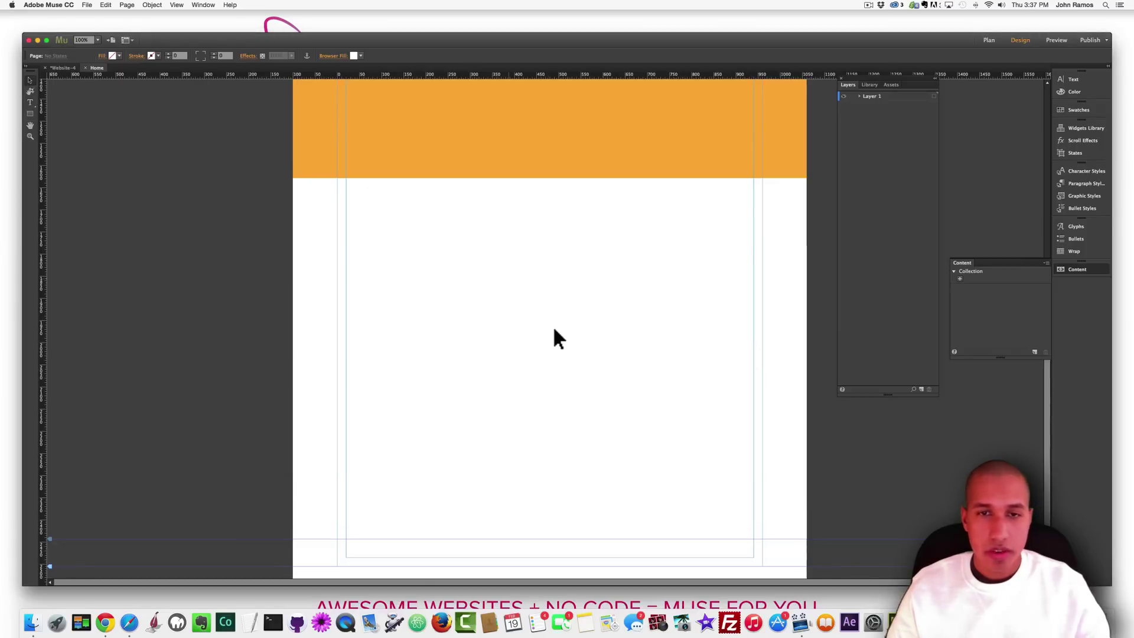
{"action": "scroll", "coordinate": [554, 325], "scroll_direction": "up", "scroll_amount": 5}
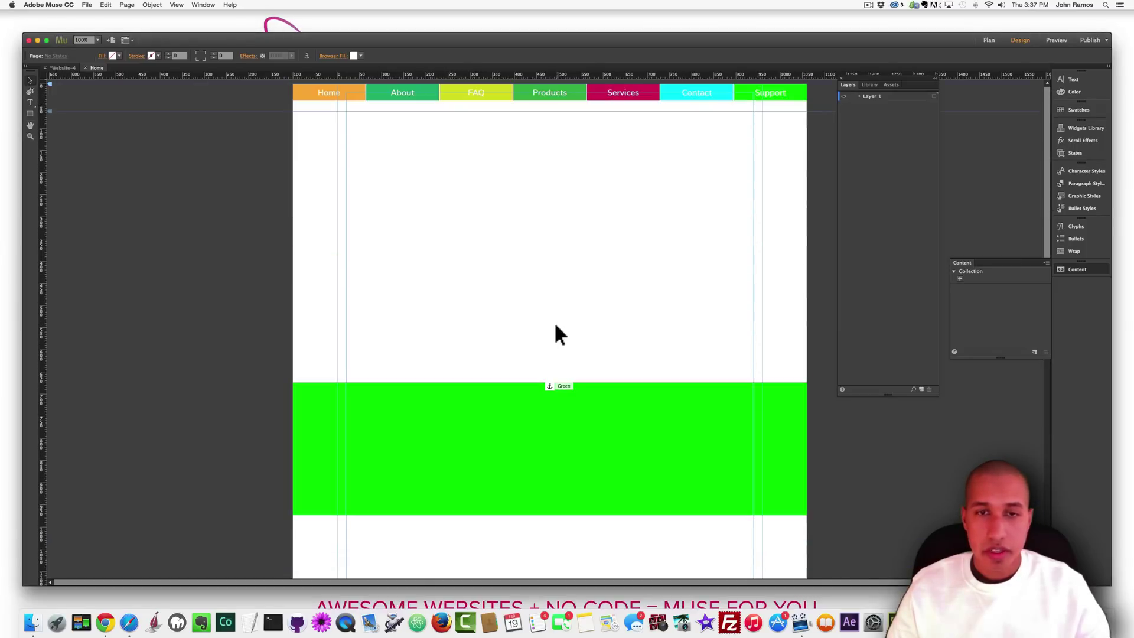
{"action": "left_click", "coordinate": [362, 95]}
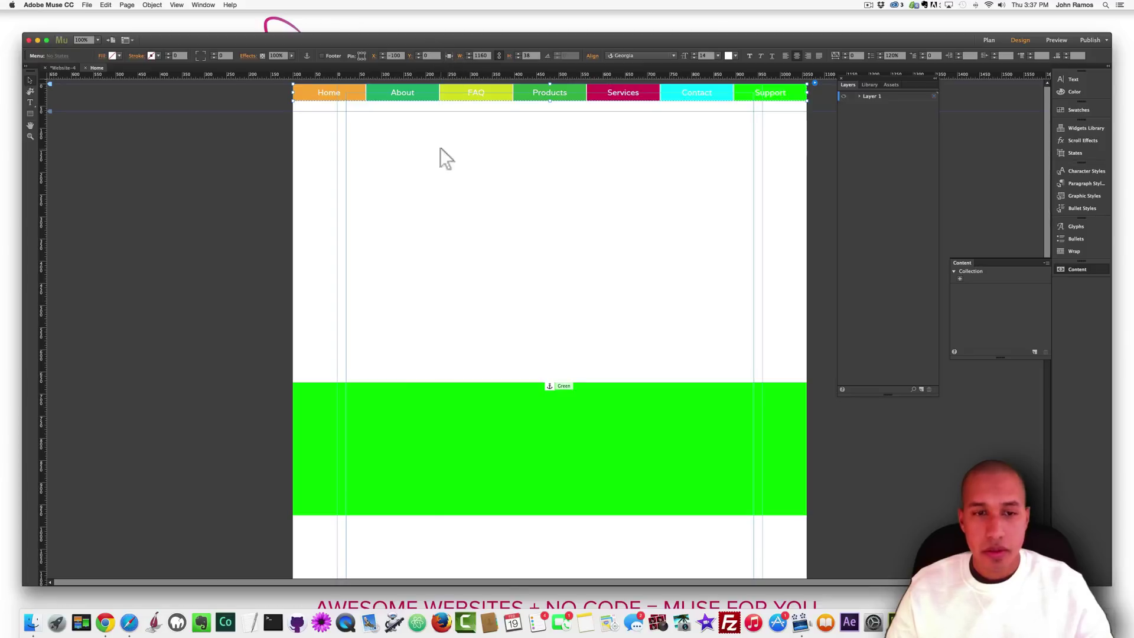
{"action": "key", "text": "super+shift+e"}
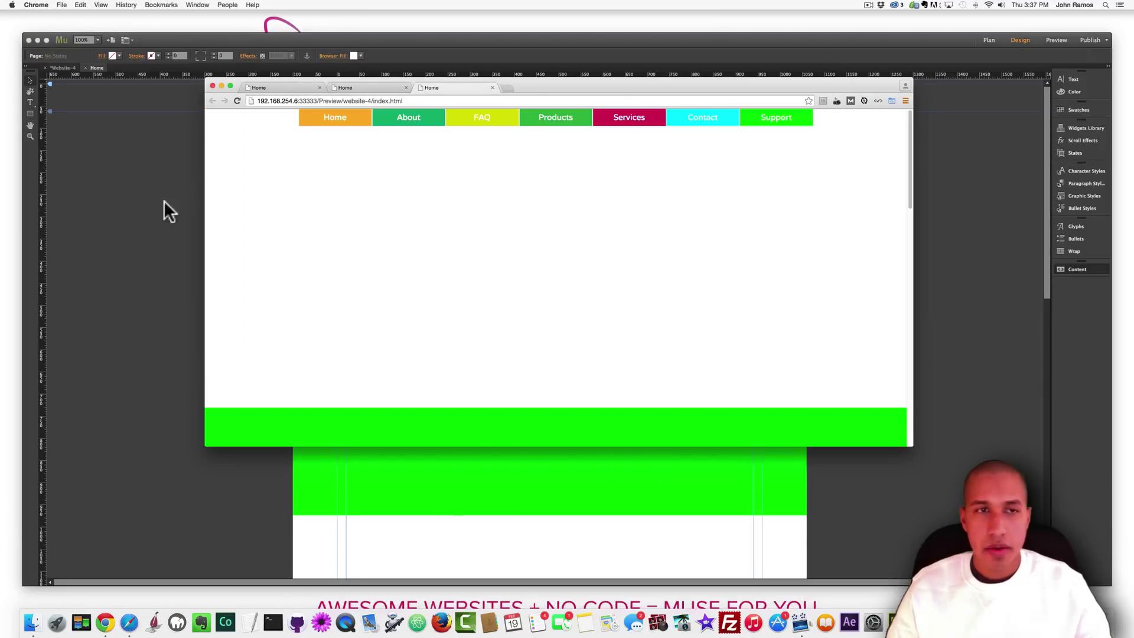
Step: Return to Muse, preview the page with the centred menu again and test its Support and Home links
{"action": "left_click", "coordinate": [164, 201]}
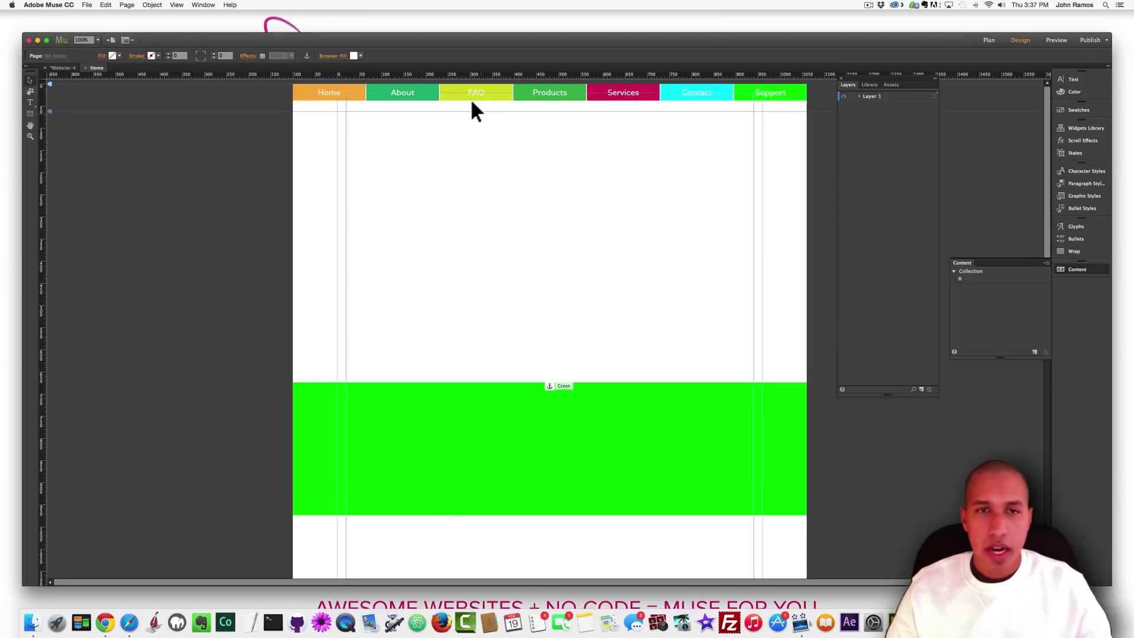
{"action": "left_click", "coordinate": [542, 97]}
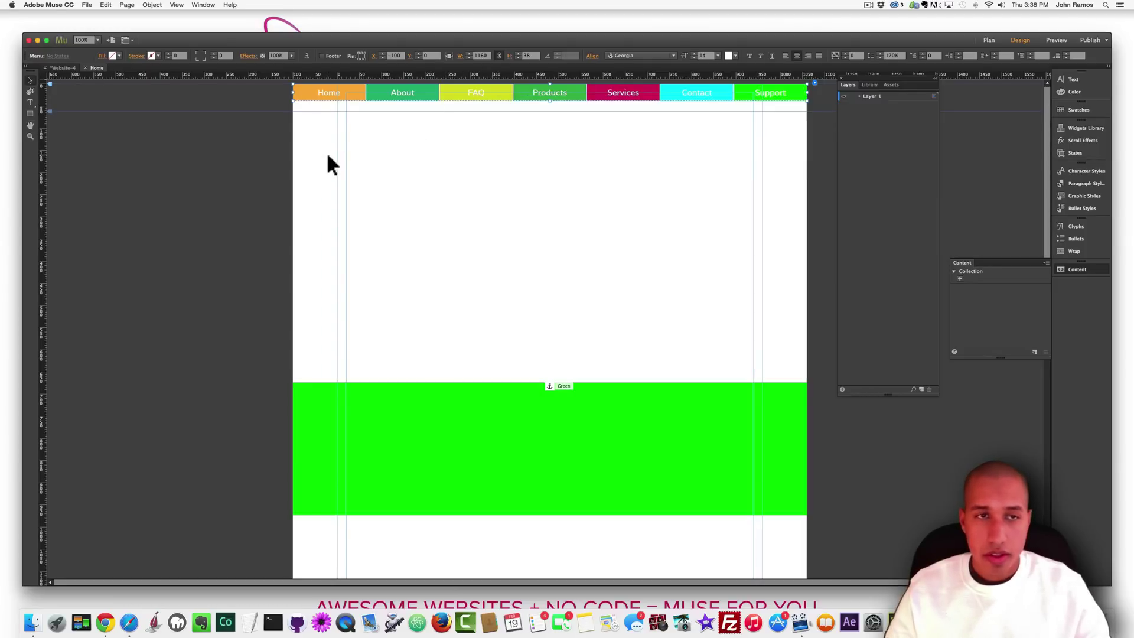
{"action": "key", "text": "super+shift+e"}
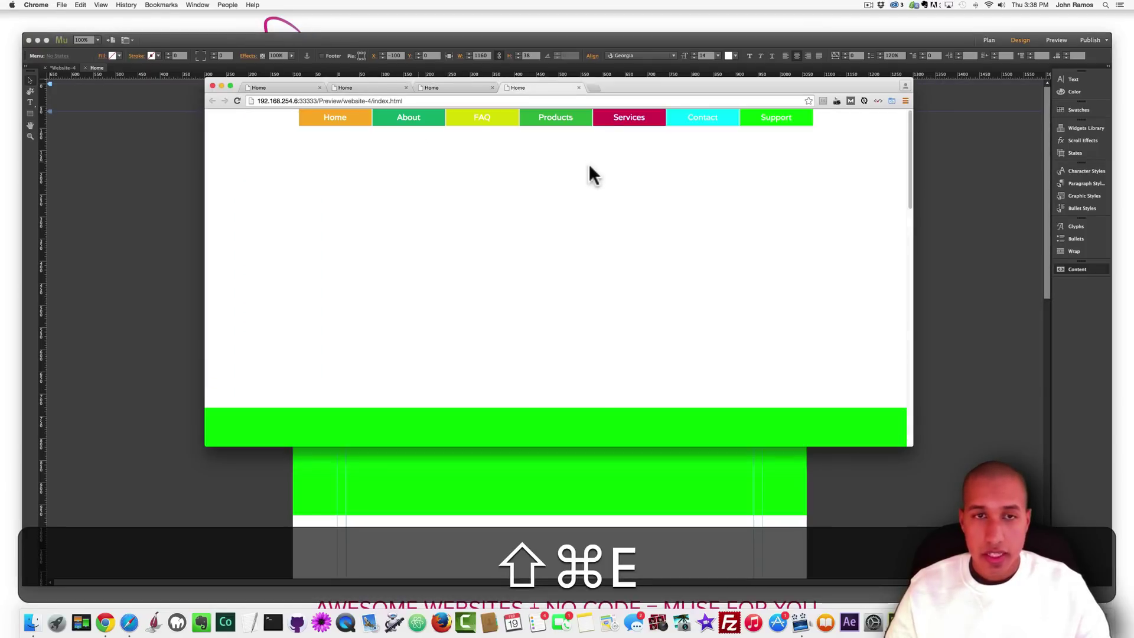
{"action": "left_click", "coordinate": [777, 121]}
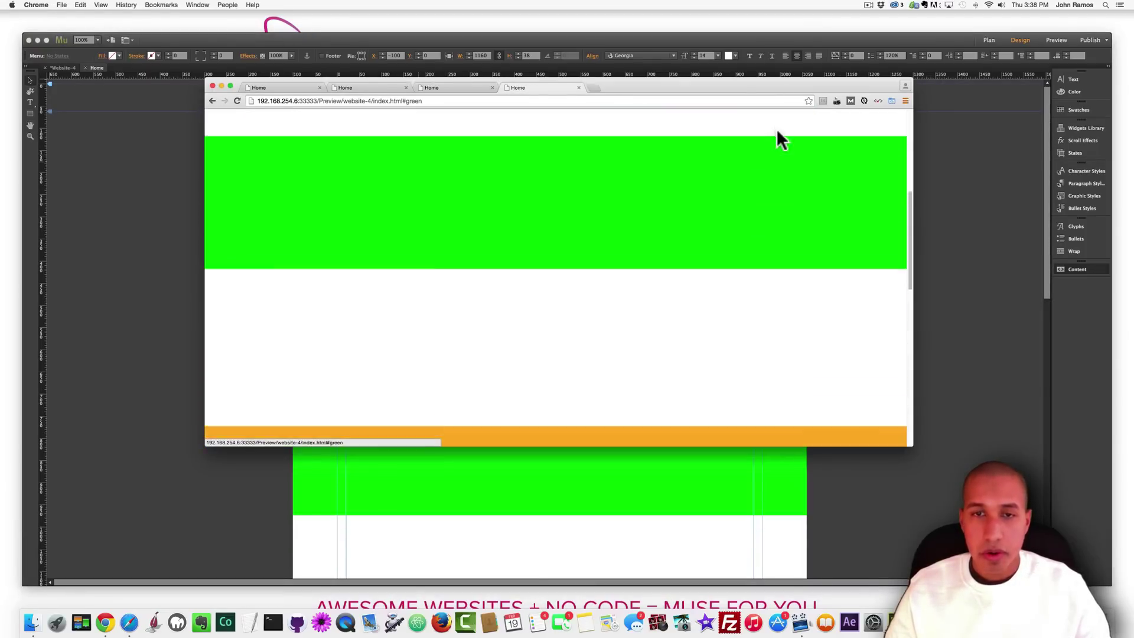
{"action": "left_click", "coordinate": [324, 121]}
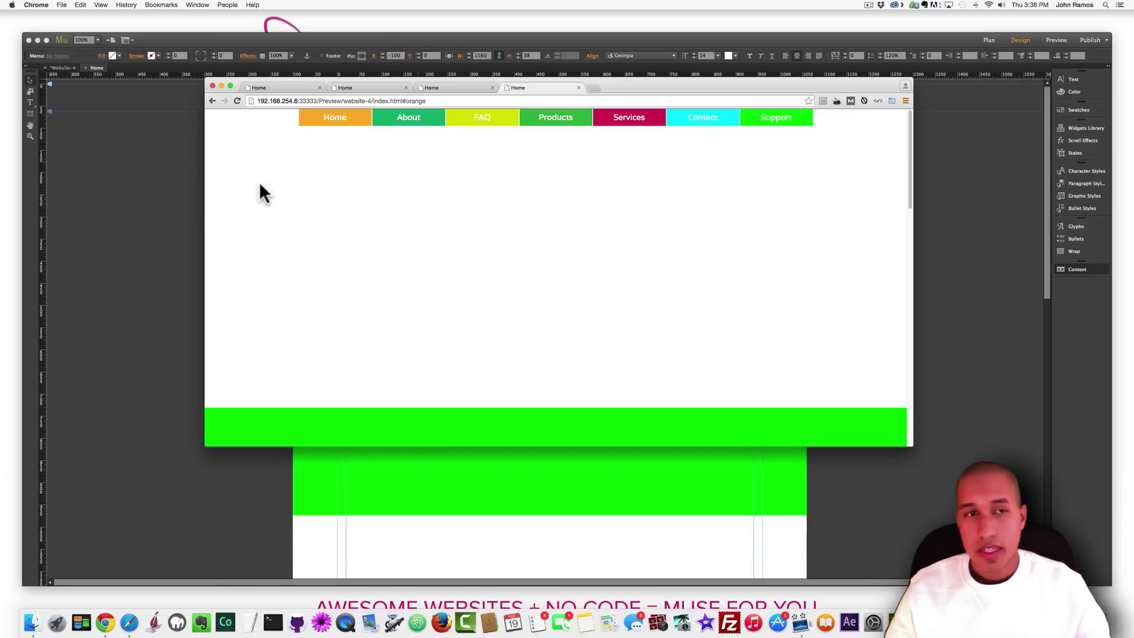
Step: Switch back to Muse and set the Home menu item's rollover fill to blue 0071BC
{"action": "left_click", "coordinate": [164, 175]}
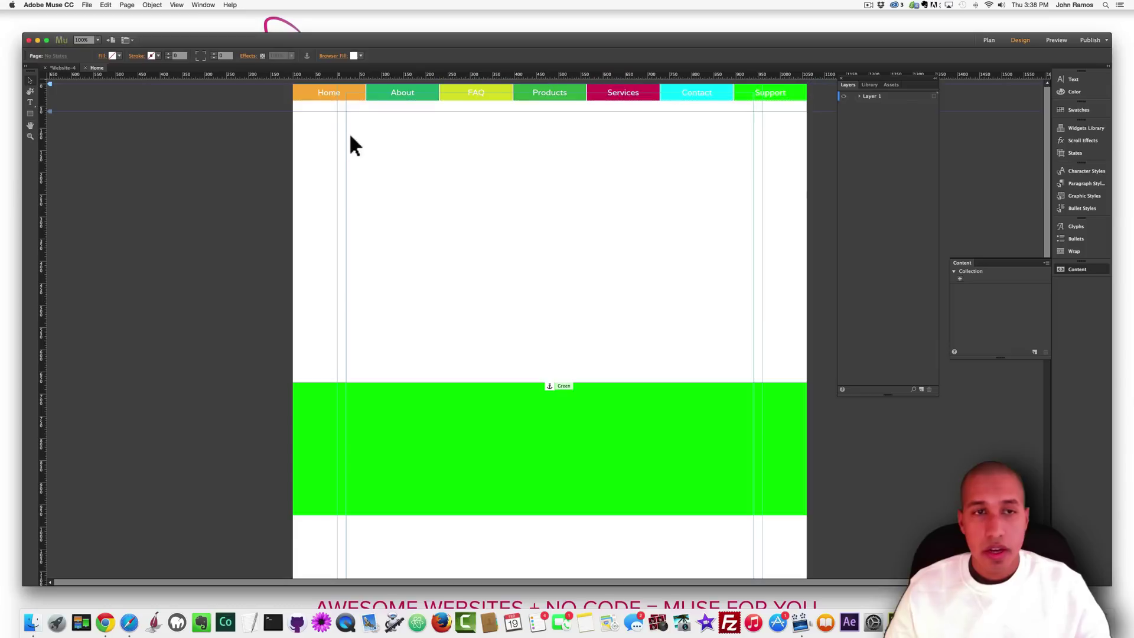
{"action": "left_click", "coordinate": [338, 92]}
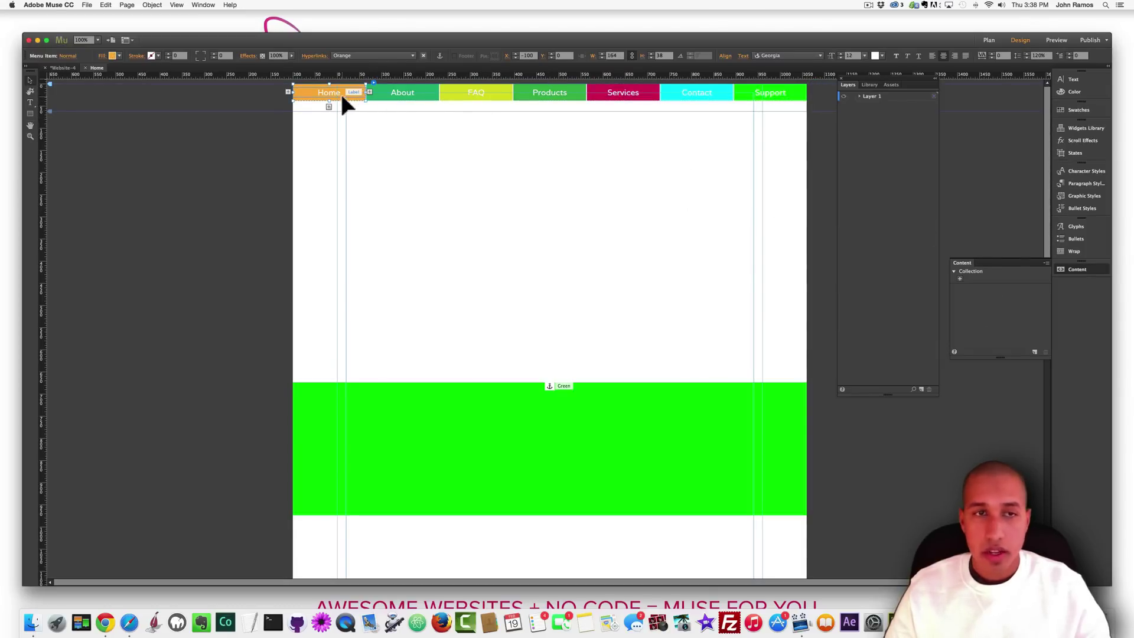
{"action": "left_click", "coordinate": [1071, 152]}
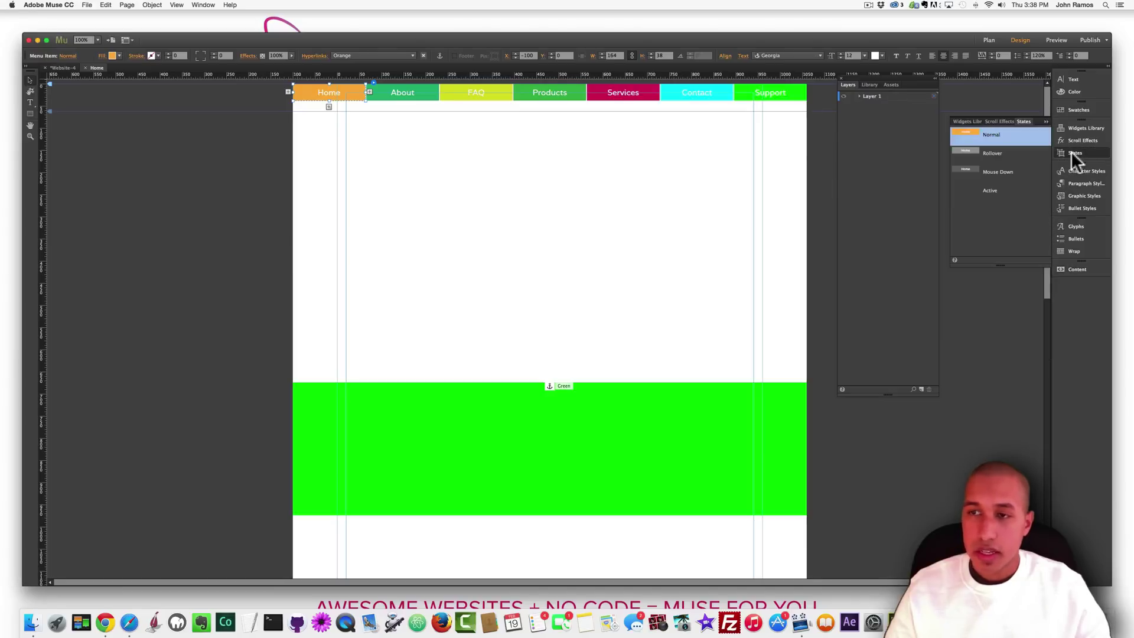
{"action": "left_click", "coordinate": [982, 153]}
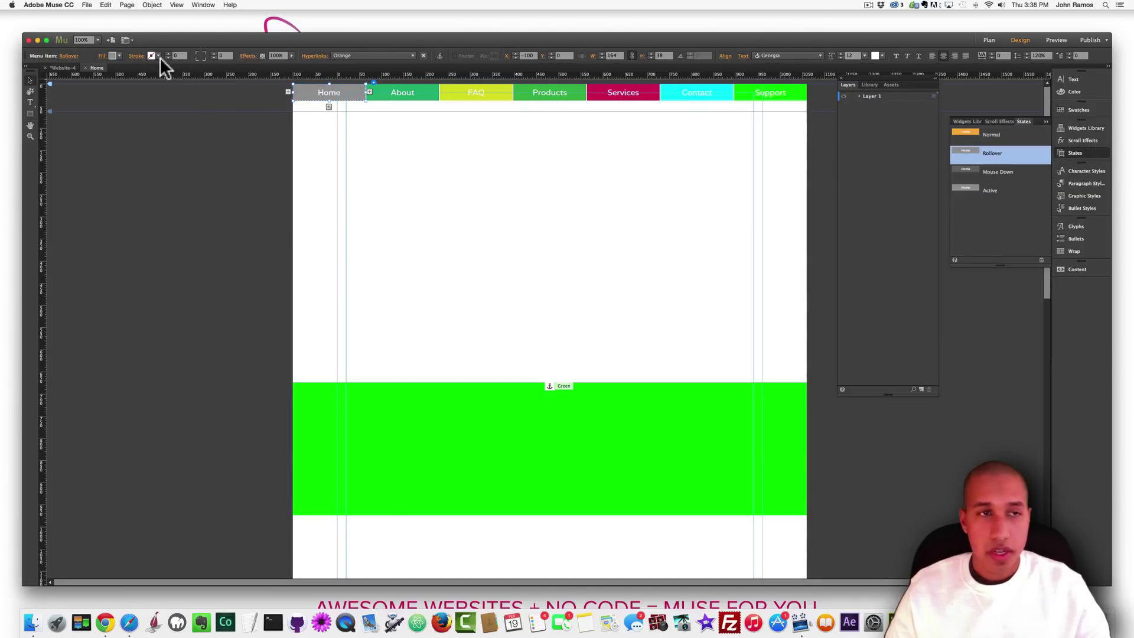
{"action": "left_click", "coordinate": [121, 55]}
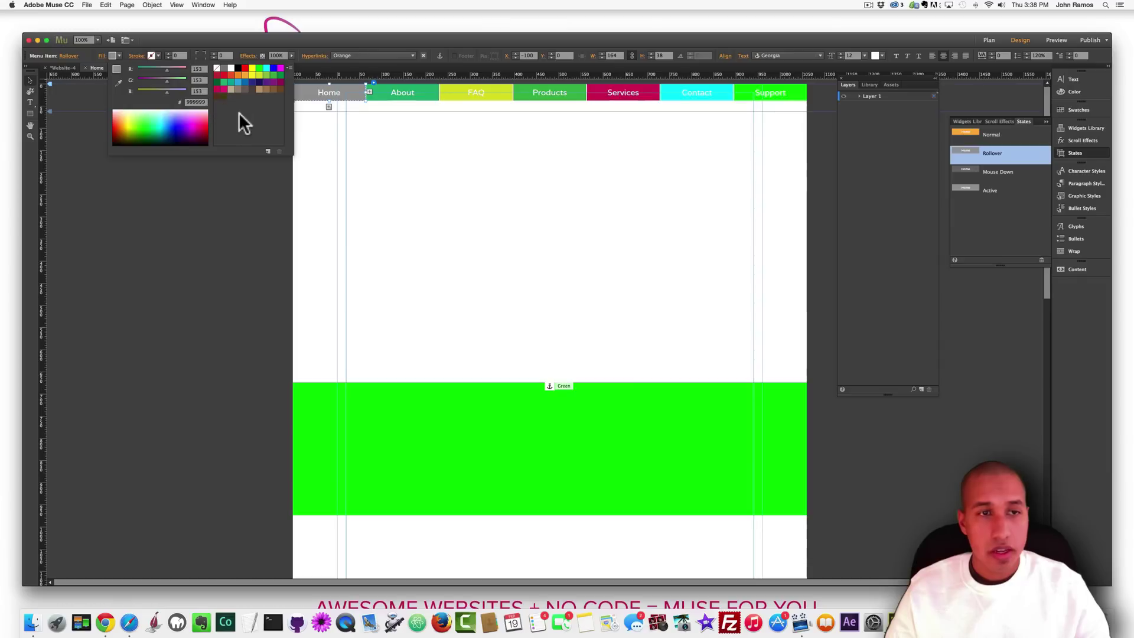
{"action": "left_click", "coordinate": [245, 80]}
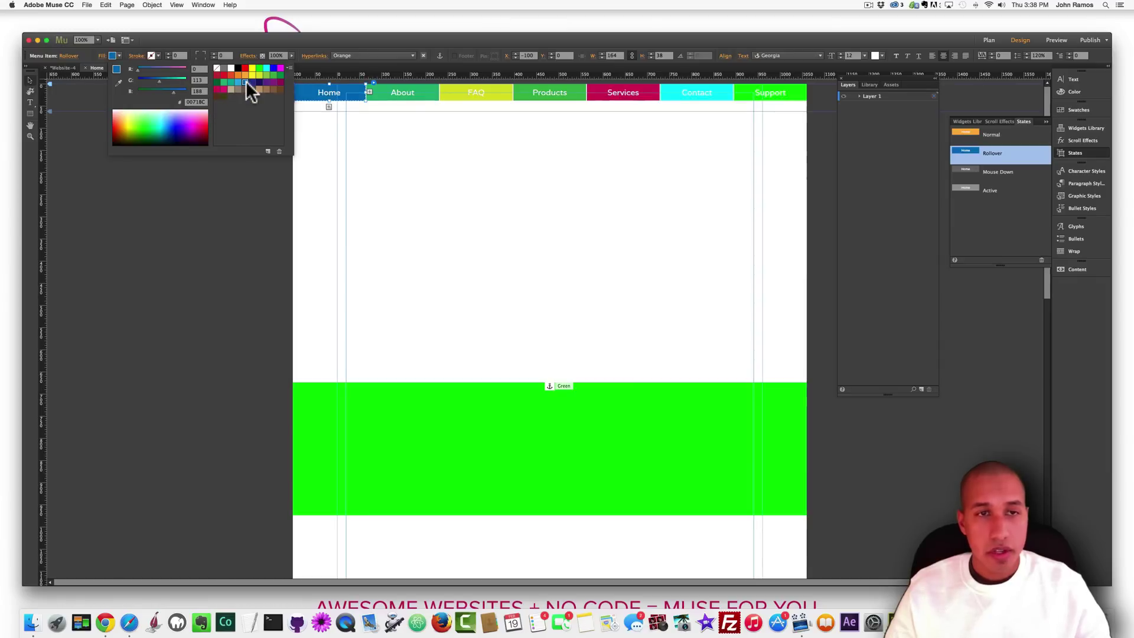
Step: Set the About item's rollover fill to yellow and choose a new rollover fill colour for the FAQ item
{"action": "left_click", "coordinate": [427, 95]}
{"action": "left_click", "coordinate": [120, 53]}
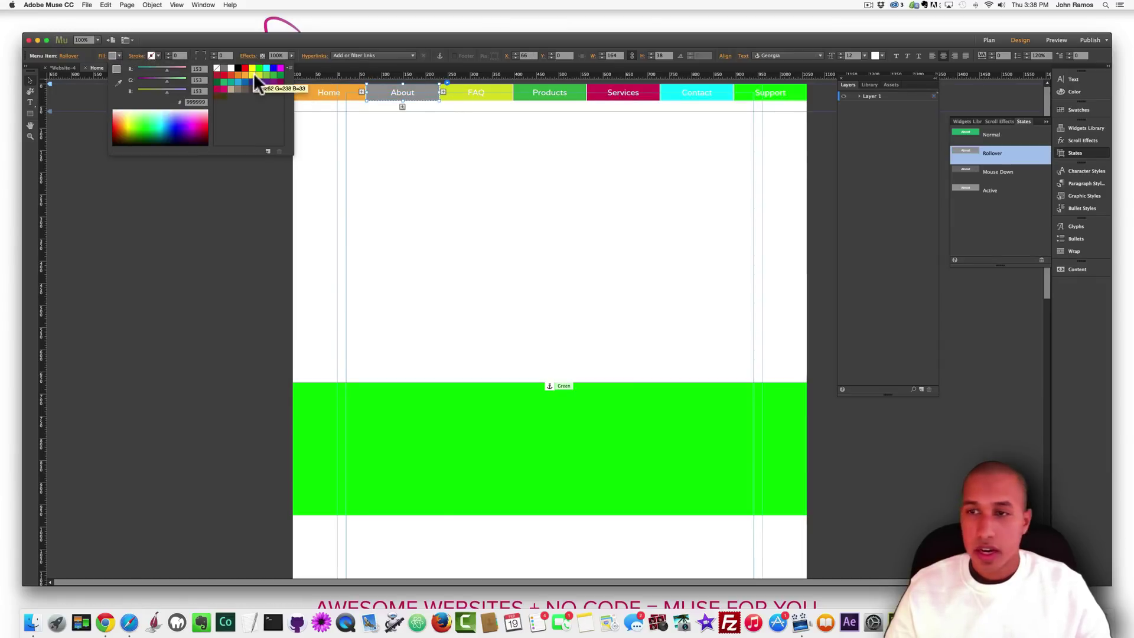
{"action": "left_click", "coordinate": [253, 73]}
{"action": "left_click", "coordinate": [501, 96]}
{"action": "left_click", "coordinate": [119, 55]}
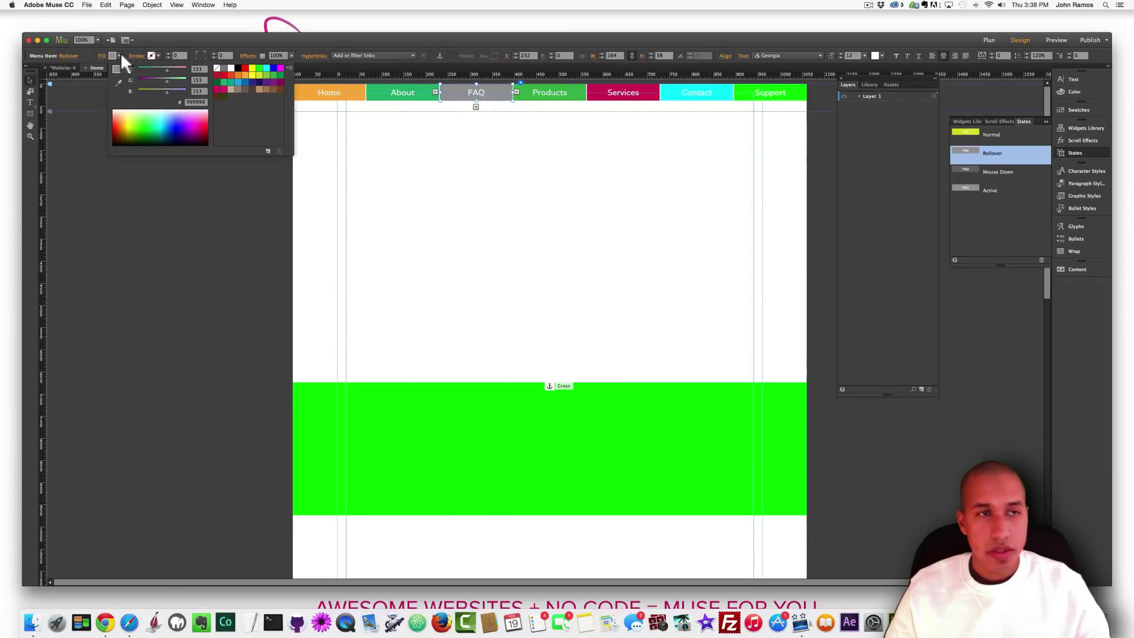
{"action": "left_click", "coordinate": [237, 86]}
Step: Set the Products menu item's rollover fill to magenta pink
{"action": "left_click", "coordinate": [534, 91]}
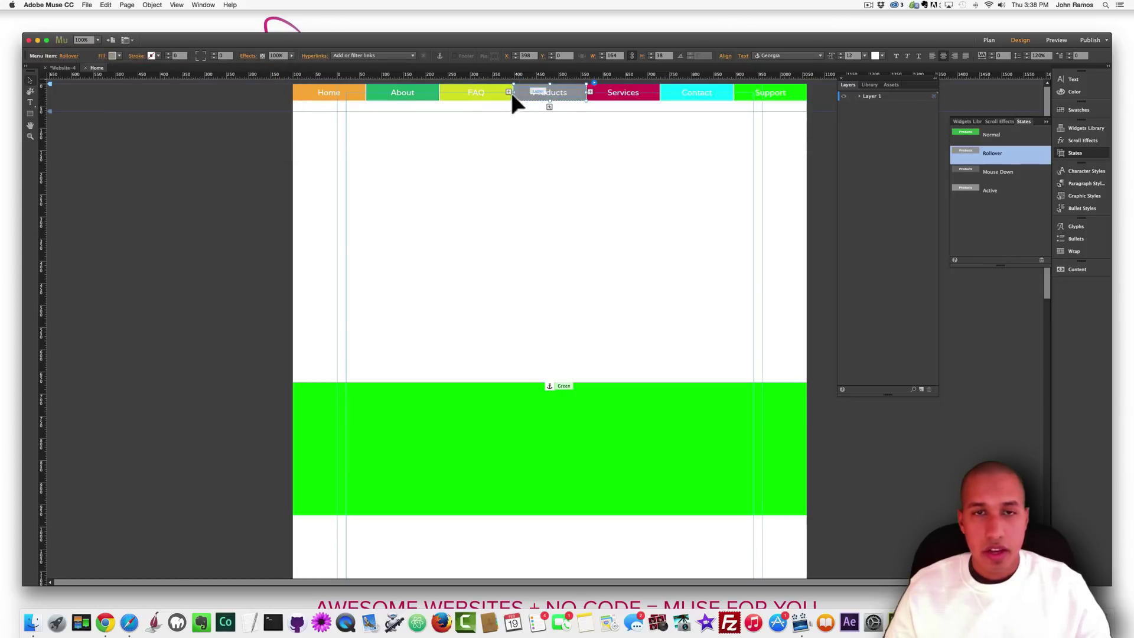
{"action": "left_click", "coordinate": [151, 56]}
{"action": "left_click", "coordinate": [224, 87]}
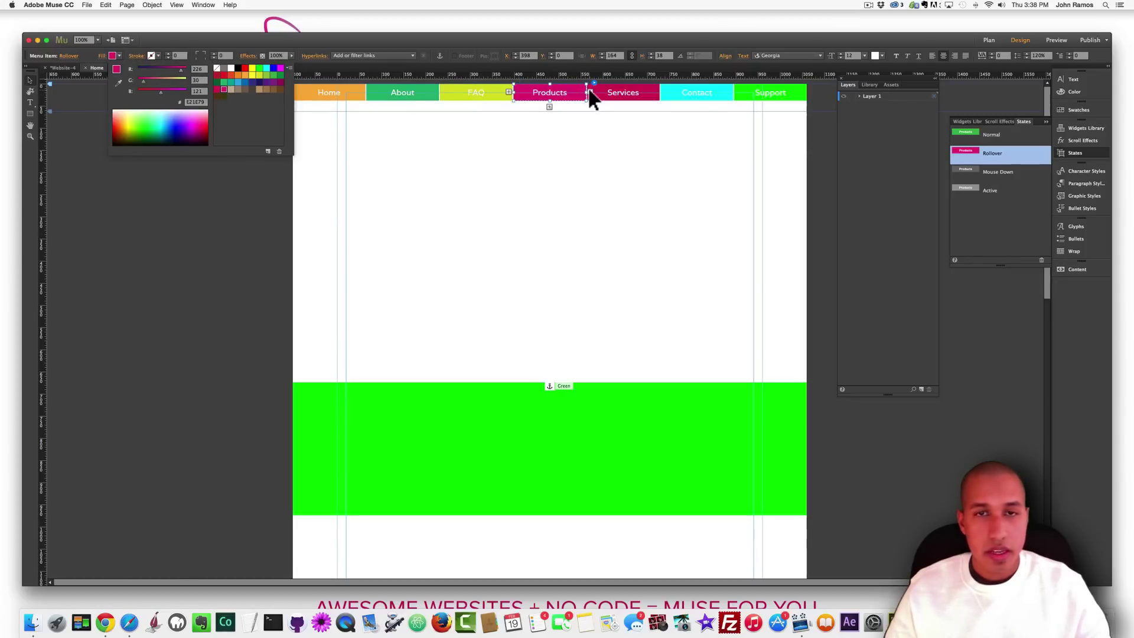
Step: Set the Services menu item's rollover fill to orange
{"action": "left_click", "coordinate": [620, 93]}
{"action": "left_click", "coordinate": [121, 54]}
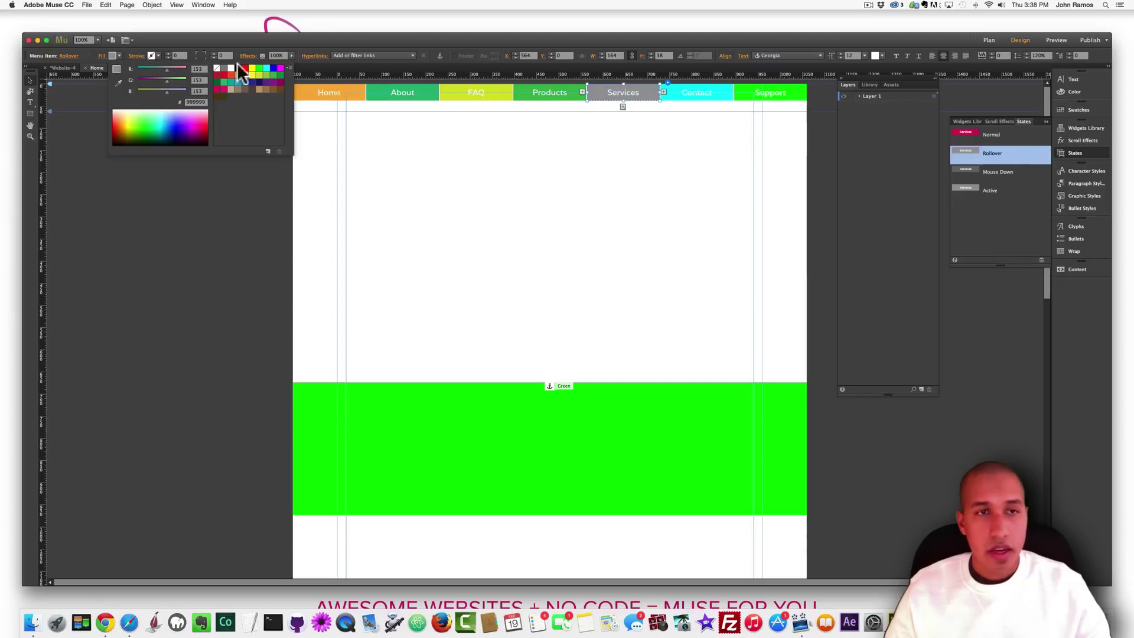
{"action": "left_click", "coordinate": [274, 74]}
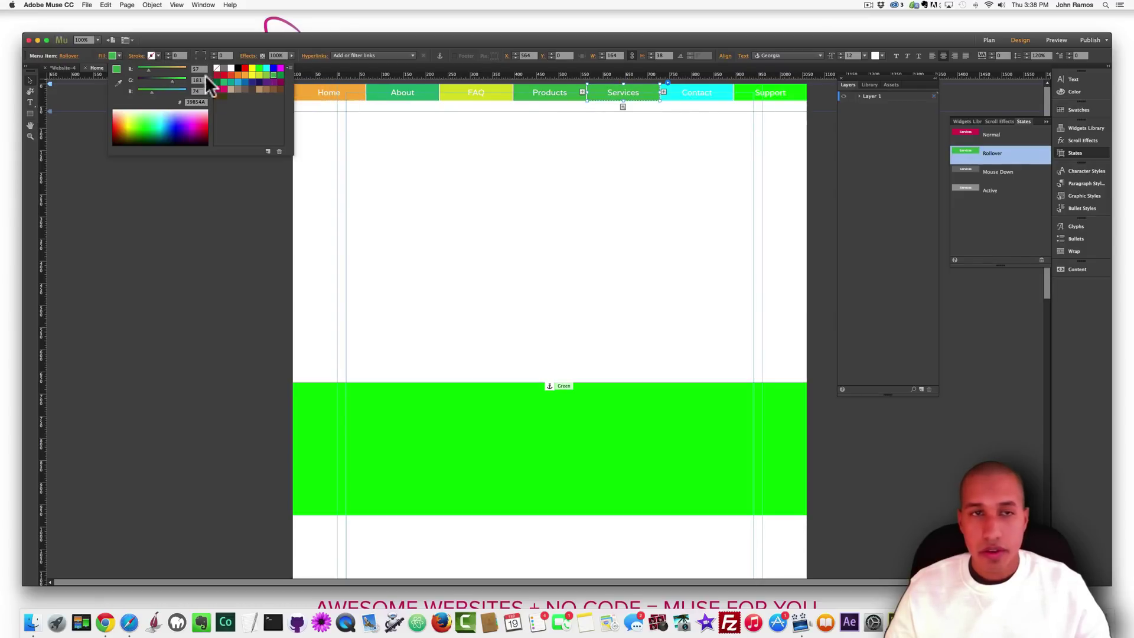
{"action": "left_click", "coordinate": [239, 72]}
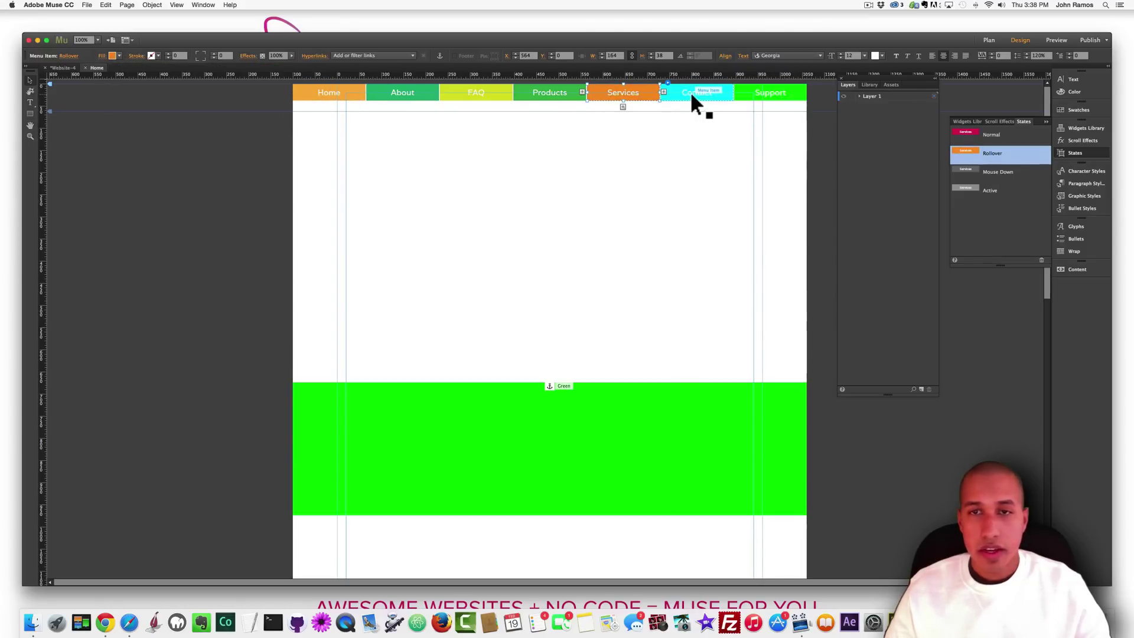
{"action": "left_click", "coordinate": [663, 92]}
{"action": "key", "text": "super+z"}
{"action": "key", "text": "super+z"}
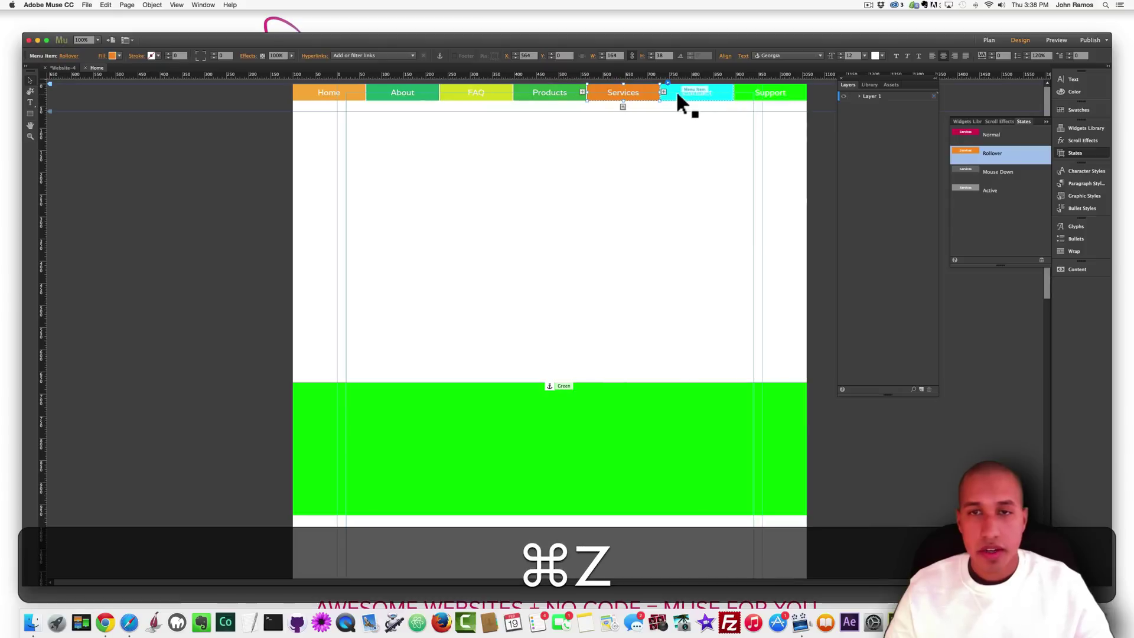
Step: Choose a new rollover fill colour for the Contact item and set the Support item's rollover fill to red
{"action": "left_click", "coordinate": [118, 54]}
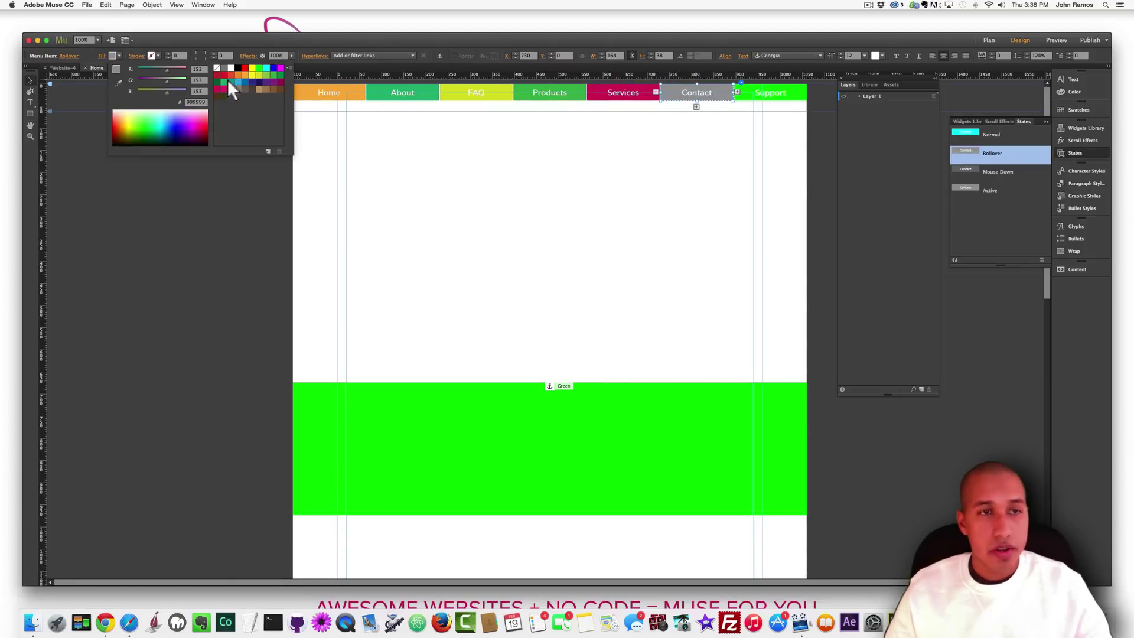
{"action": "left_click", "coordinate": [227, 79]}
{"action": "left_click", "coordinate": [750, 98]}
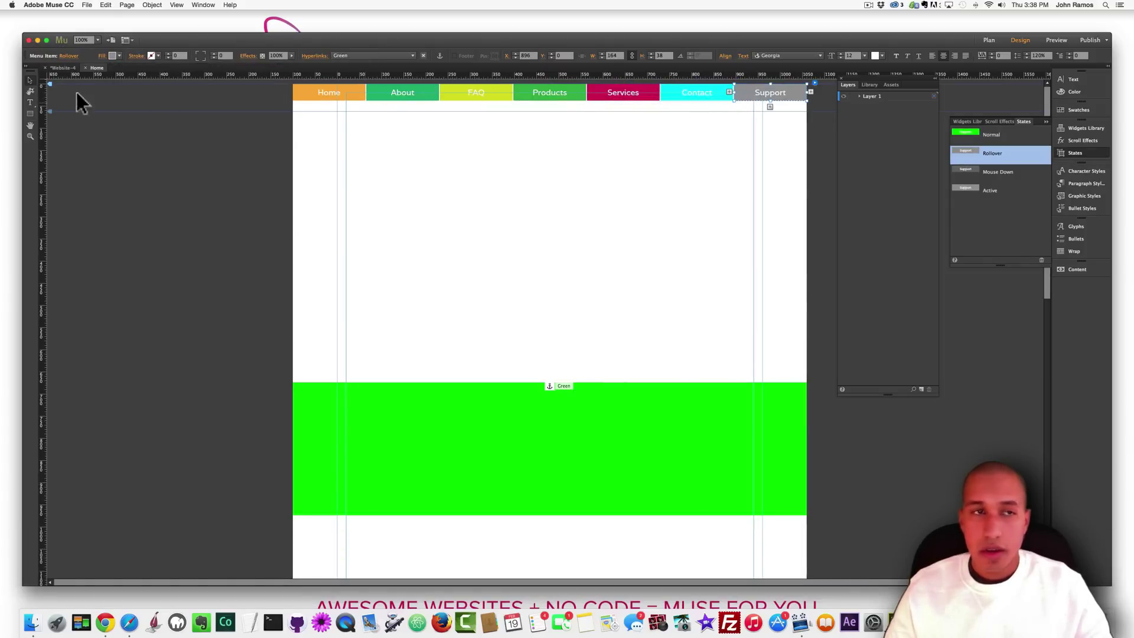
{"action": "left_click", "coordinate": [113, 55]}
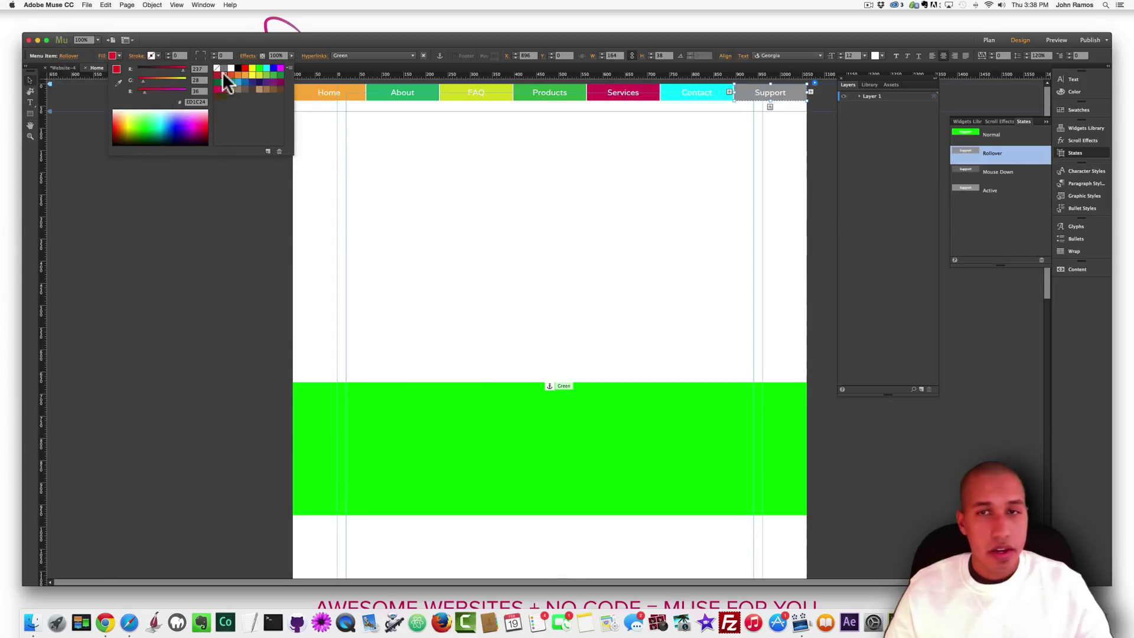
{"action": "left_click", "coordinate": [223, 75]}
Step: Preview the page in Chrome, test the menu's rollover colours with its Home and Support links, and return to Muse
{"action": "left_click", "coordinate": [398, 214]}
{"action": "key", "text": "super+shift+e"}
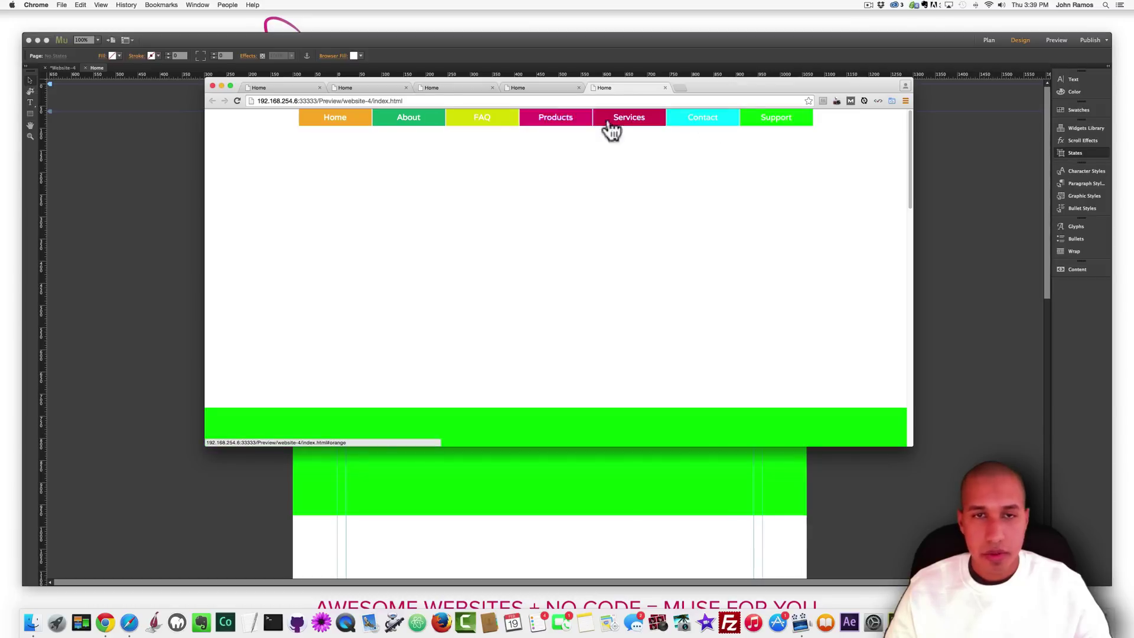
{"action": "left_click", "coordinate": [311, 121]}
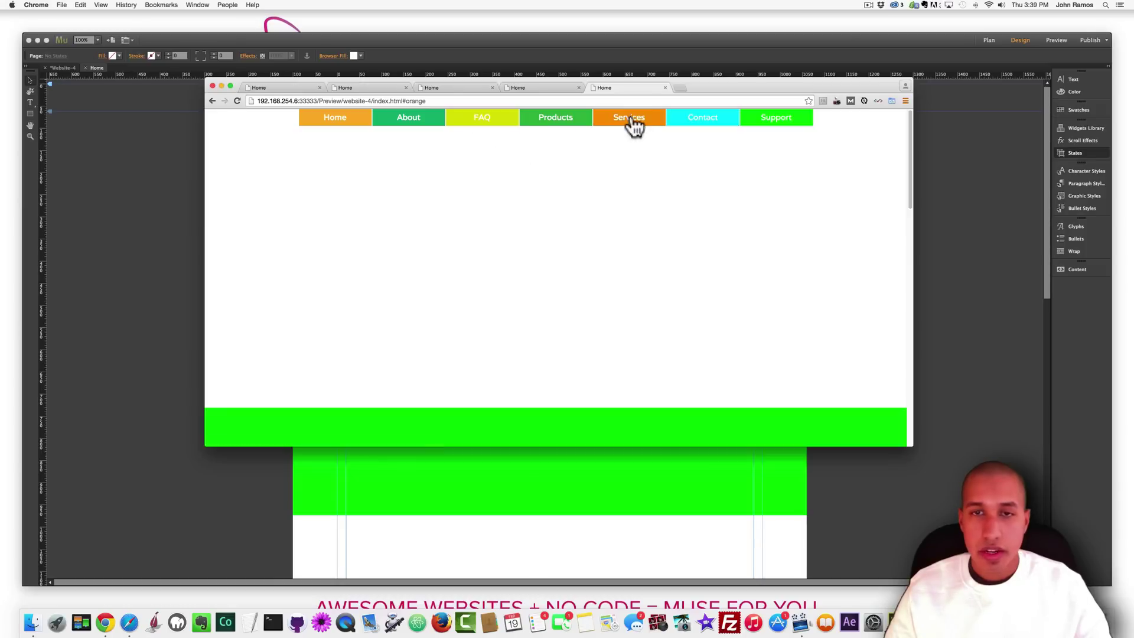
{"action": "left_click", "coordinate": [768, 120]}
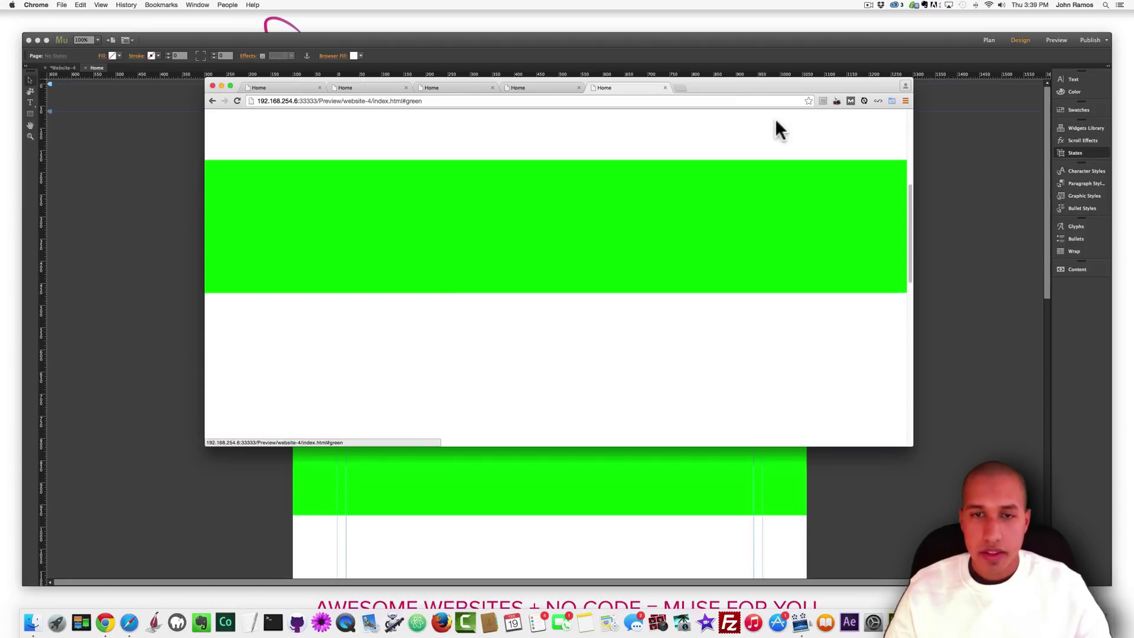
{"action": "left_click", "coordinate": [142, 218]}
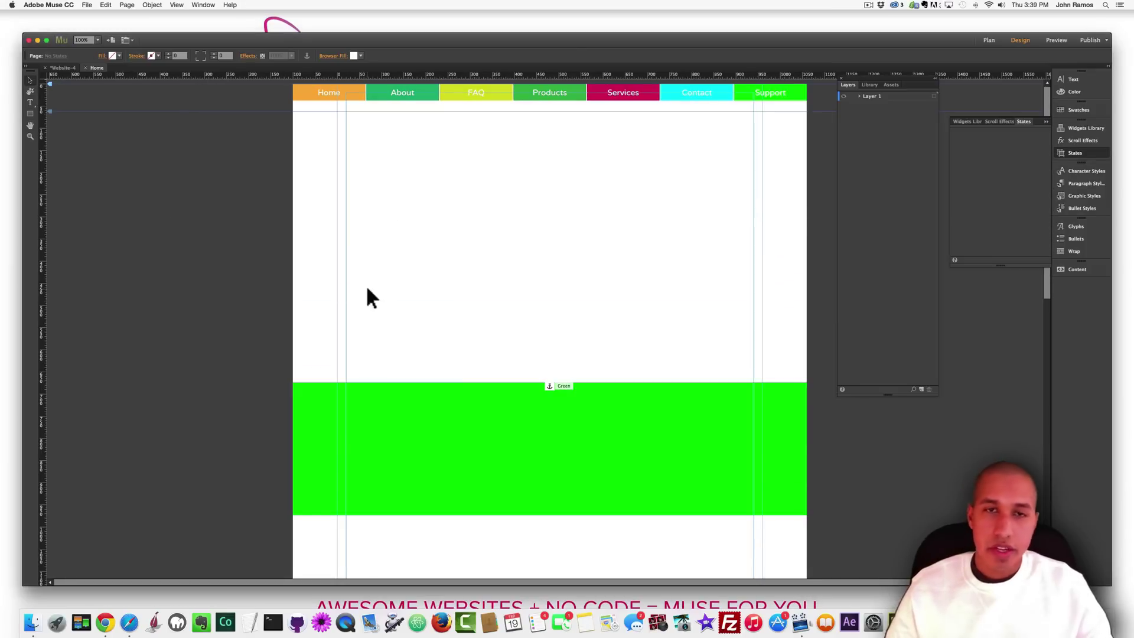